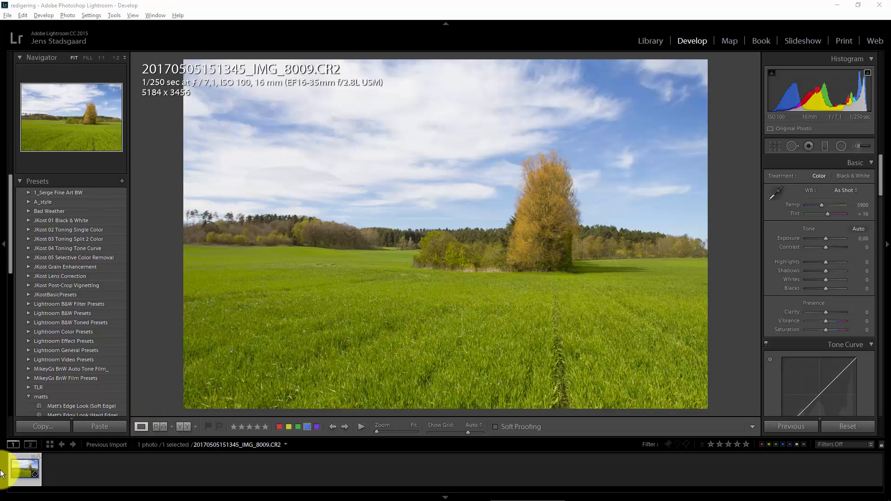
Create a virtual copy of the field photo and set its white balance to Temp 4976 and Tint +32
right_click(19, 467)
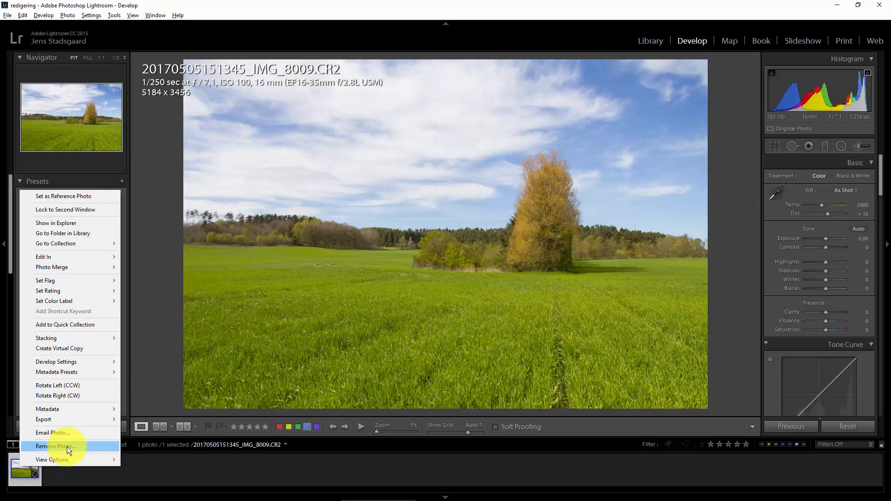
left_click(67, 348)
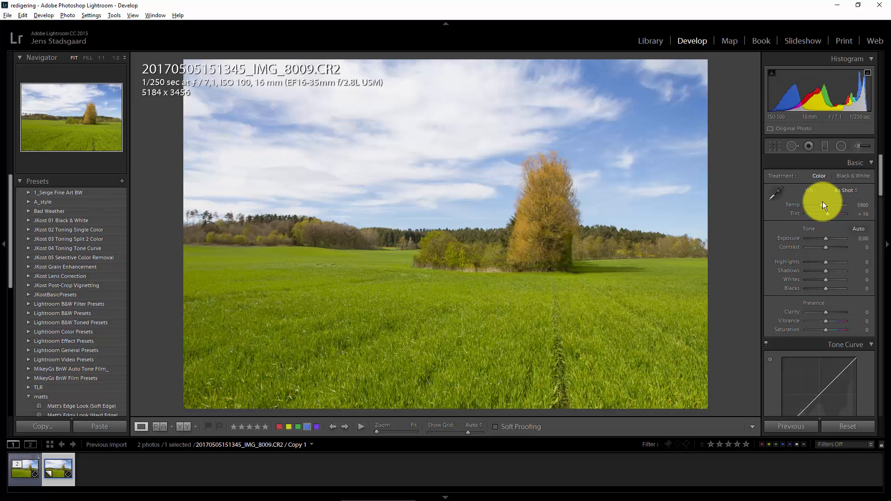
mouse_move(823, 201)
left_mouse_down()
mouse_move(812, 207)
mouse_move(819, 208)
left_mouse_up()
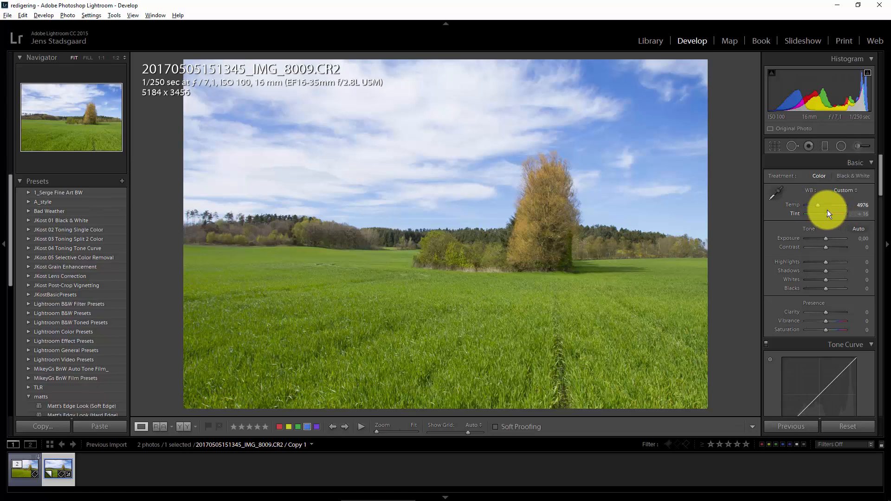
left_click_drag(831, 213, 832, 215)
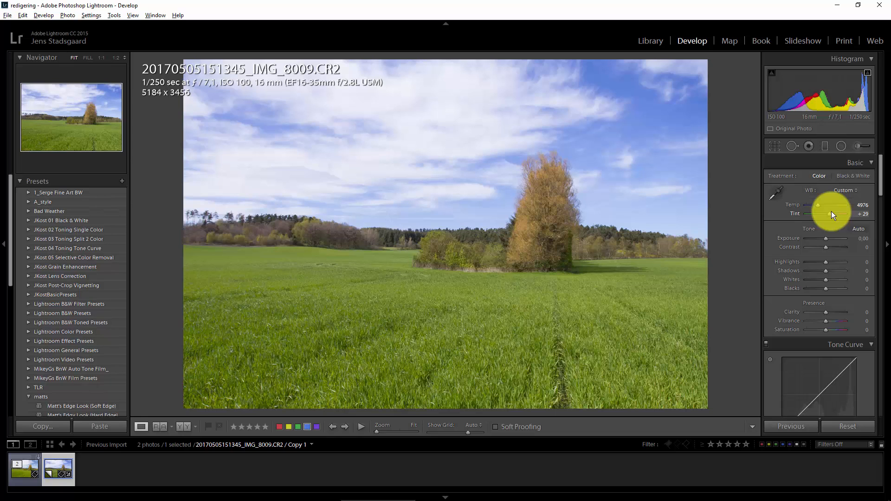
left_click_drag(833, 211, 832, 211)
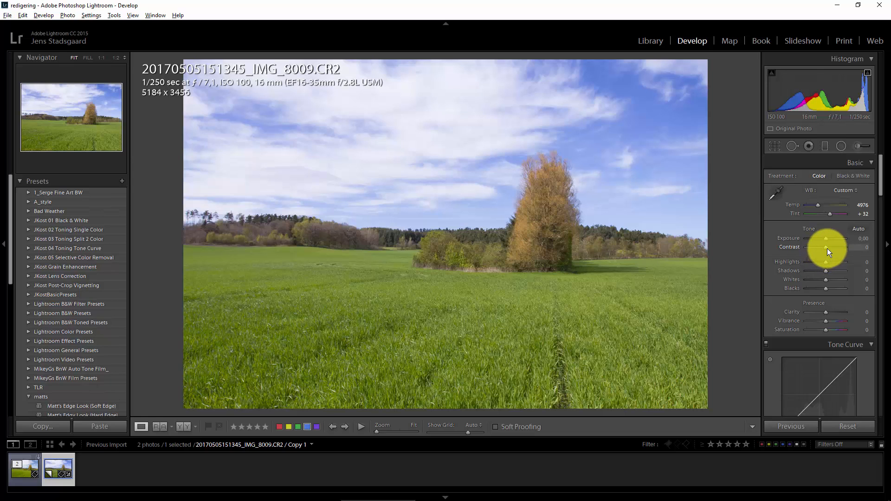
Adjust the copy's tone to Contrast +40, Highlights -100, Shadows +100, Whites +24 and Blacks -21
left_click_drag(827, 249, 835, 249)
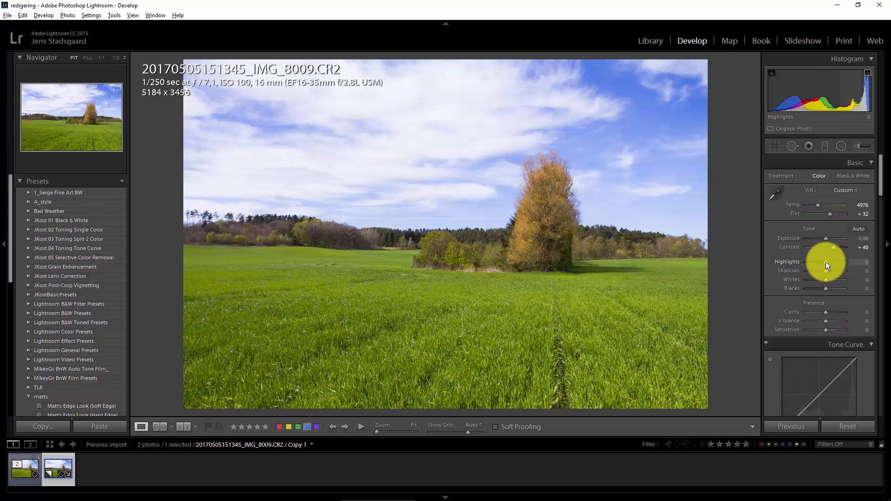
left_click_drag(818, 260, 804, 264)
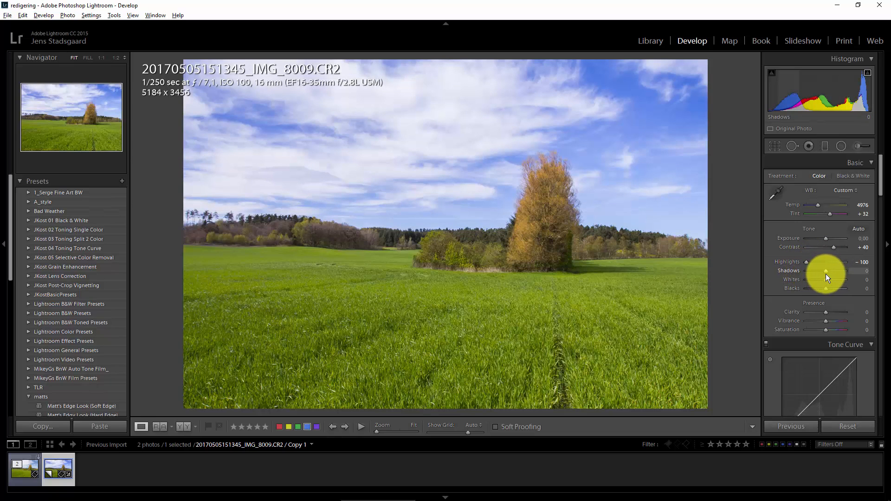
left_click_drag(828, 273, 857, 276)
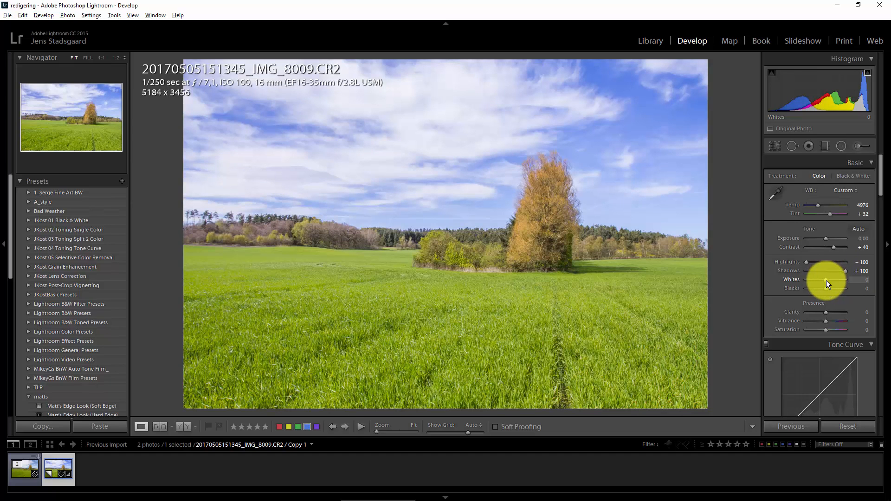
left_click_drag(827, 280, 829, 281)
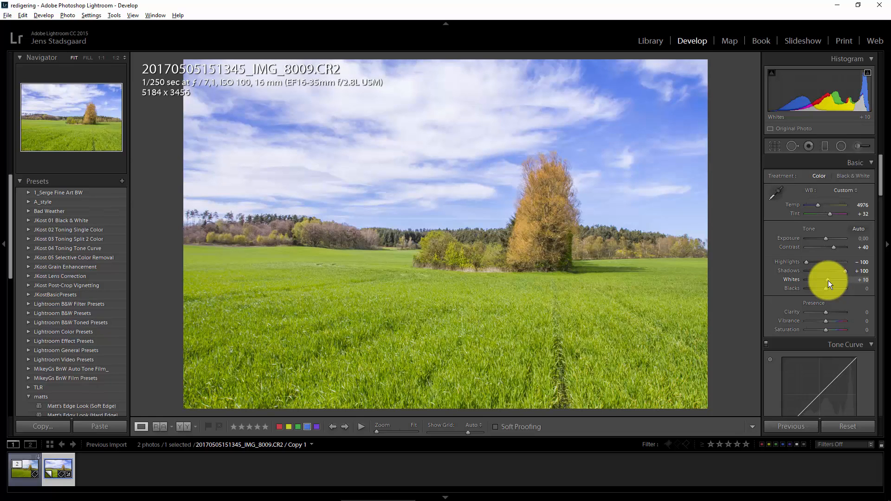
left_click_drag(828, 281, 831, 280)
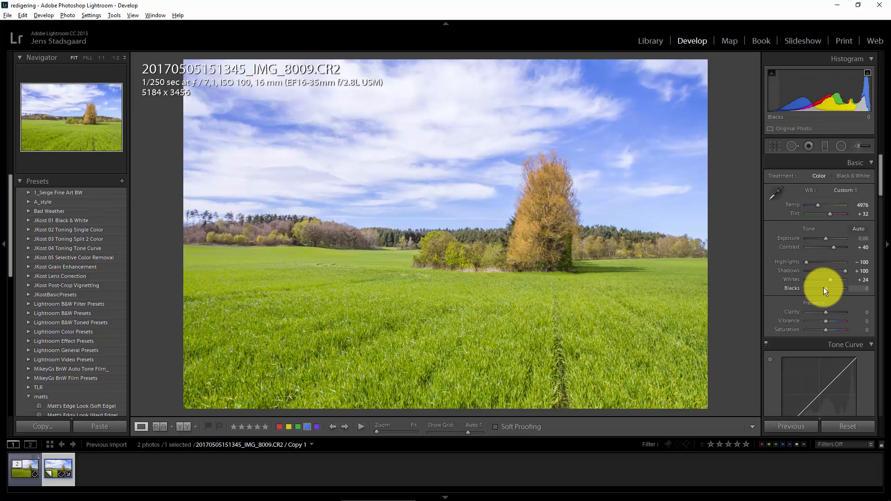
left_click_drag(822, 287, 821, 287)
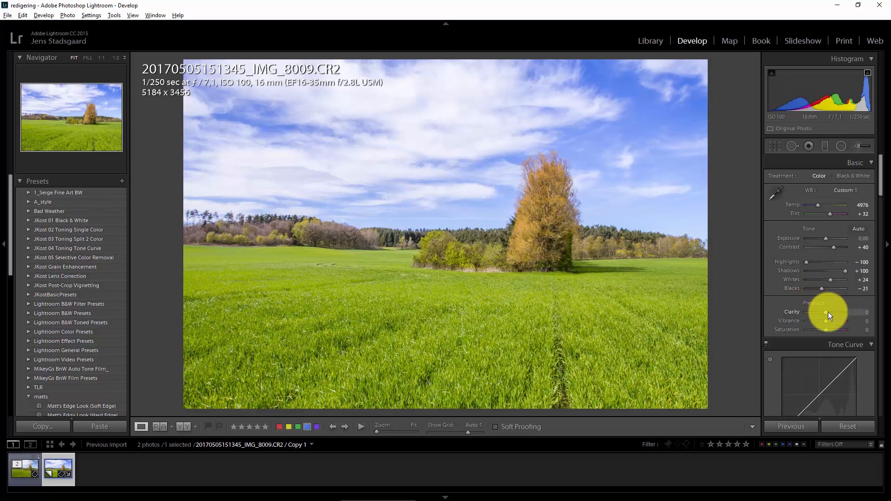
Set the copy's Clarity, Vibrance and Saturation to +10 each
left_click(866, 314)
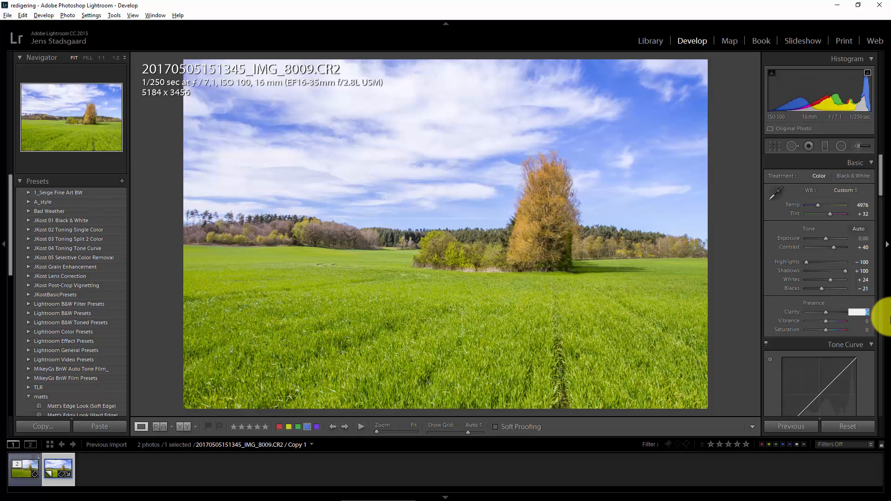
type("10")
key("Tab")
type("10")
key("Tab")
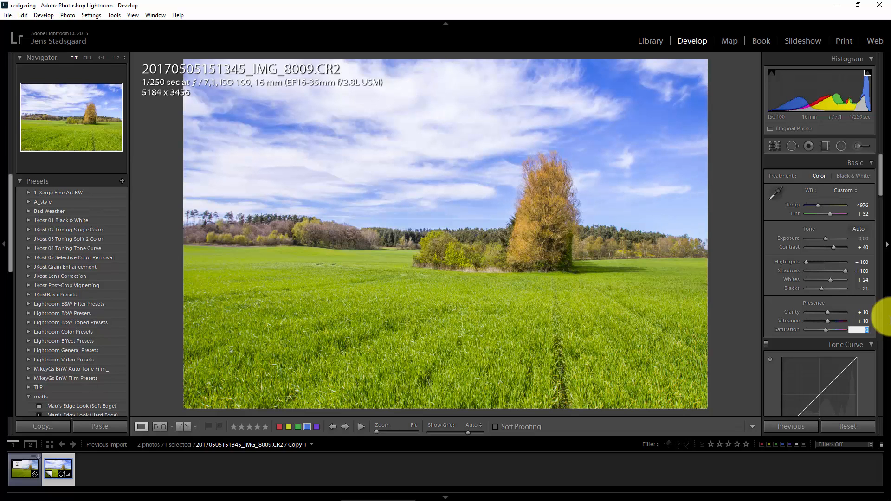
type("10")
key("Tab")
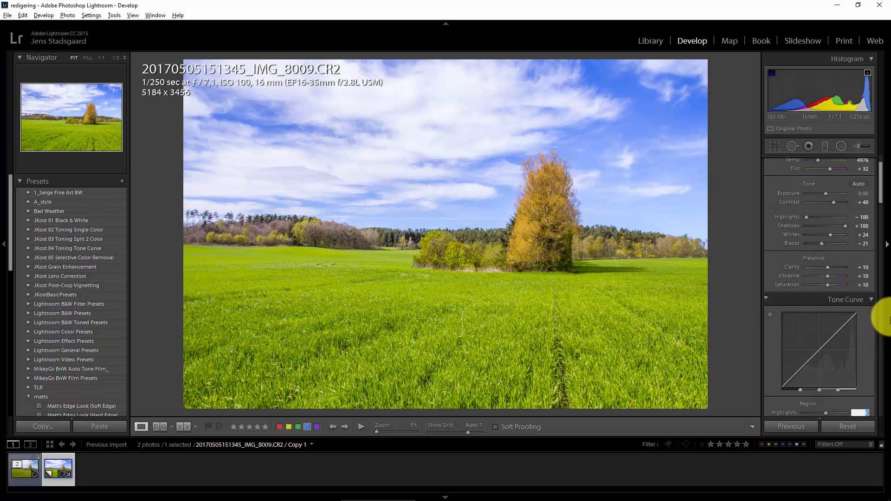
Compare the original photo with the virtual copy, and apply the Strong Contrast point curve to the copy
left_click(14, 482)
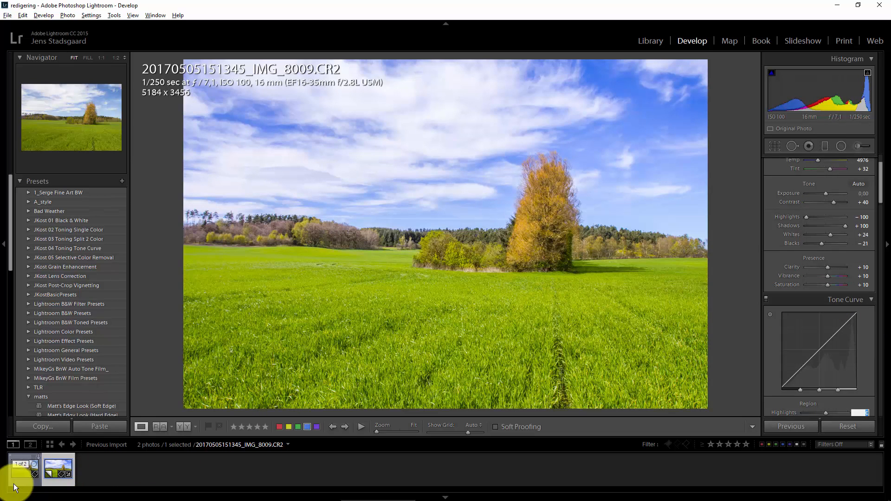
left_click(21, 470)
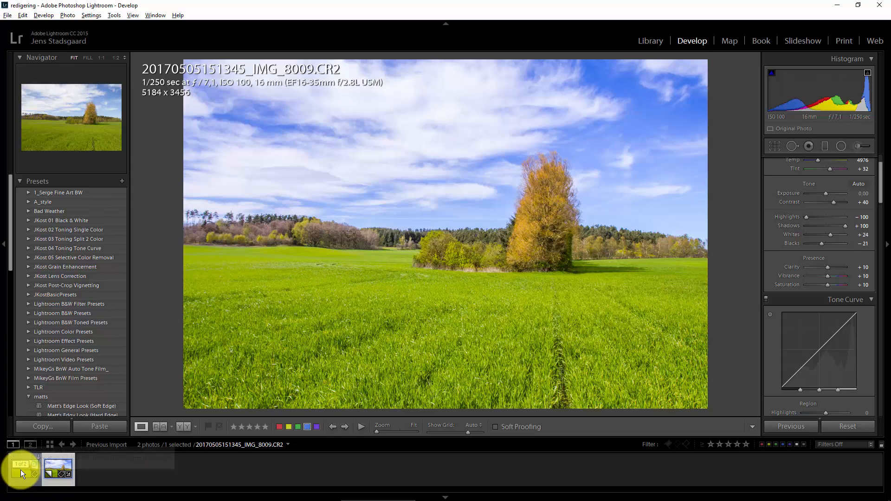
left_click(59, 477)
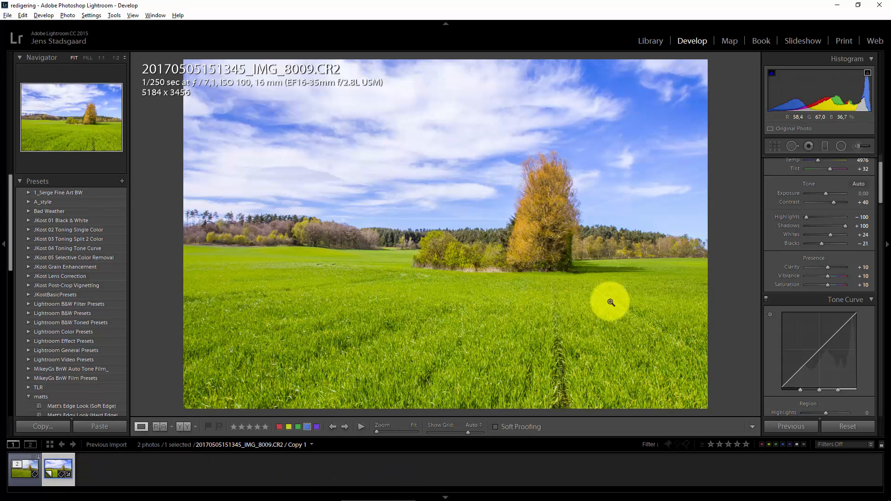
scroll(884, 194, "down", 1)
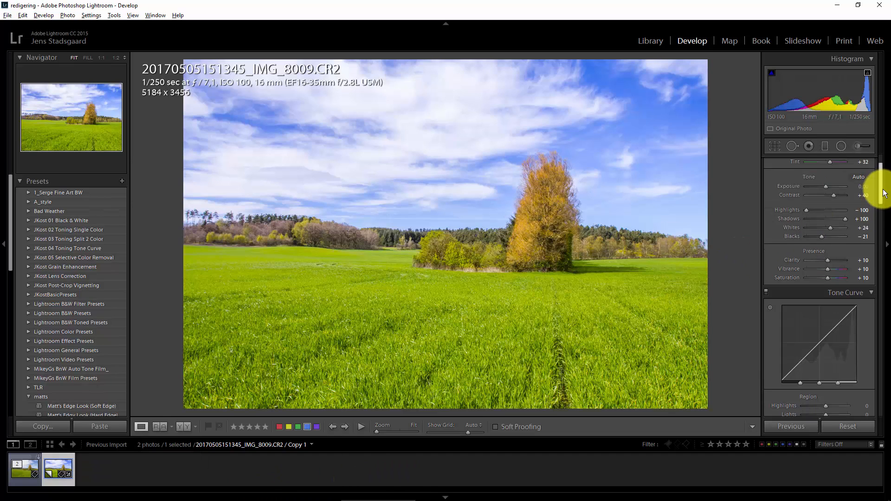
scroll(884, 194, "down", 5)
left_click(817, 334)
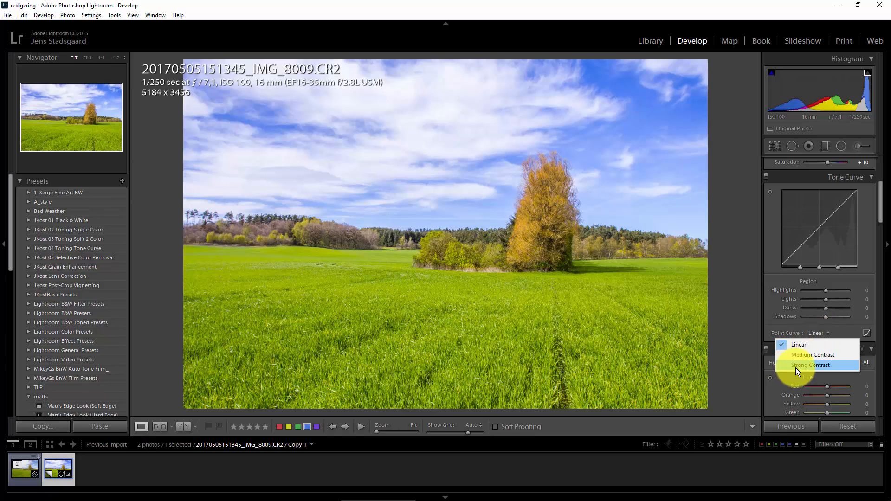
left_click(796, 365)
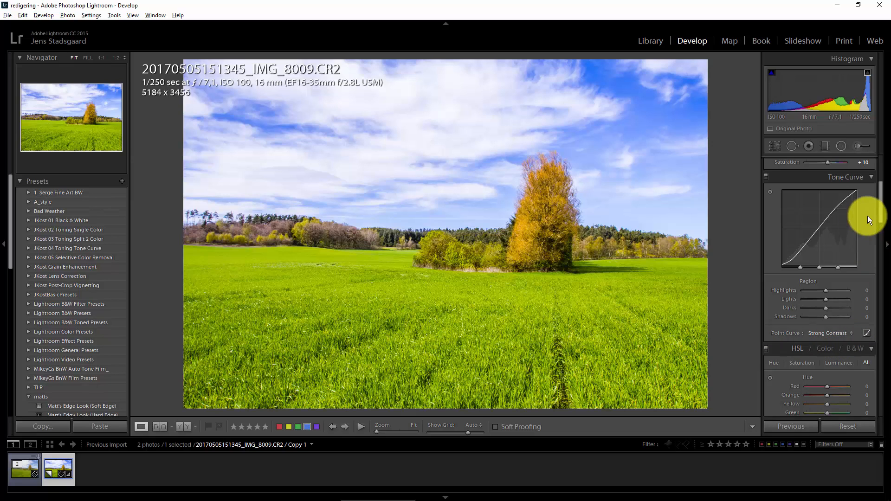
Set the split toning highlights to Hue 43 and Saturation 51
left_click(887, 194)
mouse_move(889, 237)
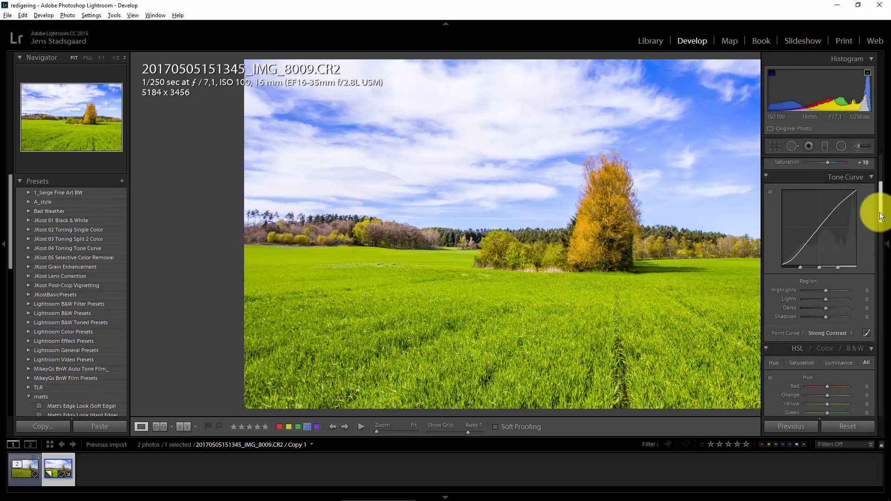
scroll(878, 223, "down", 1)
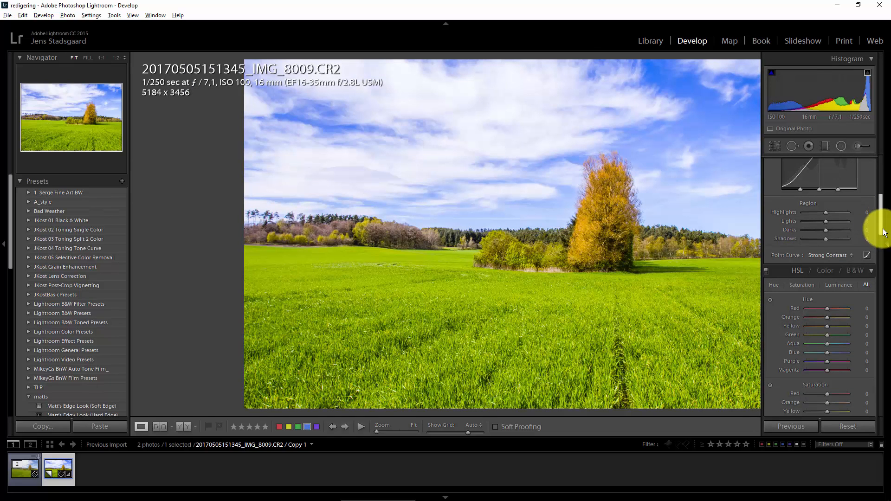
left_click(888, 246)
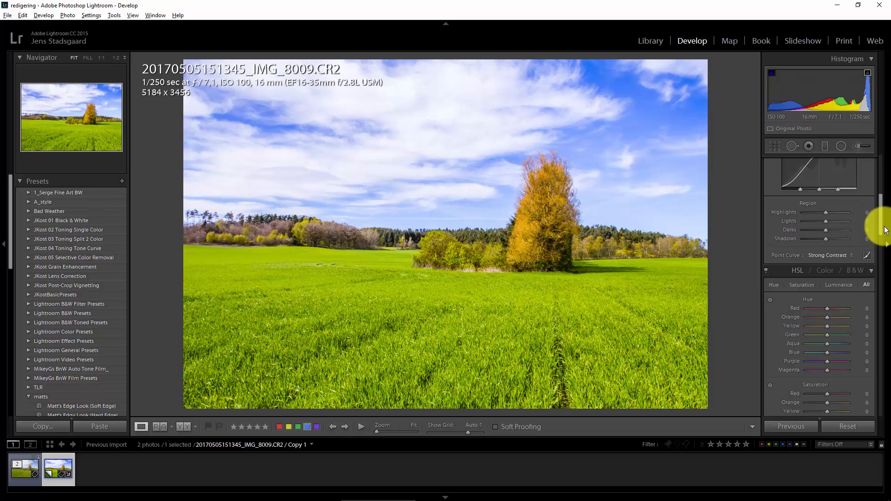
scroll(881, 233, "down", 1)
left_click_drag(882, 234, 871, 267)
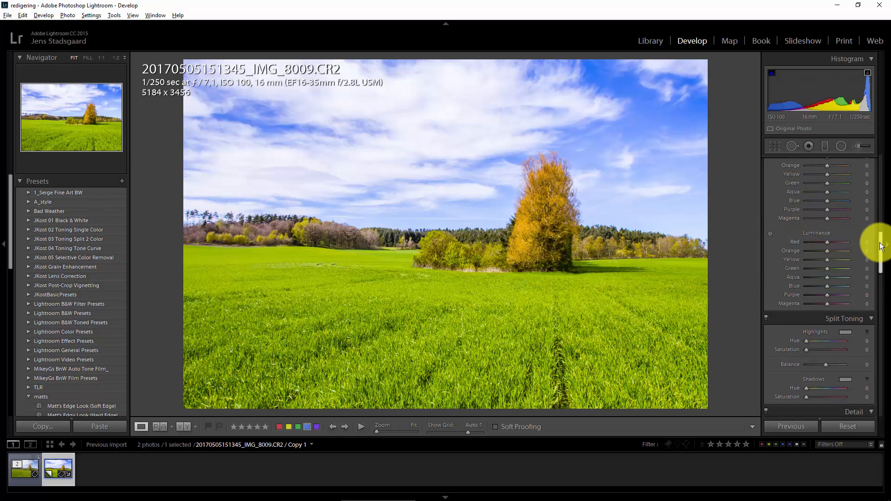
left_click_drag(877, 243, 882, 259)
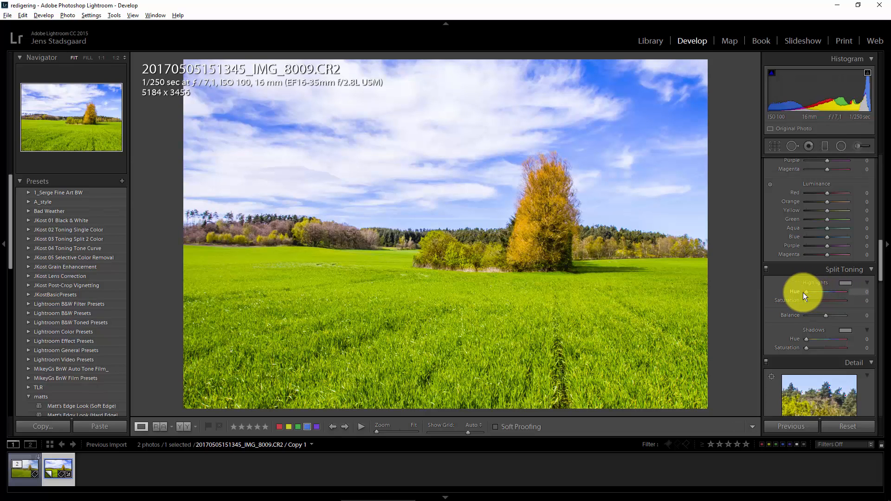
left_click_drag(807, 292, 810, 294)
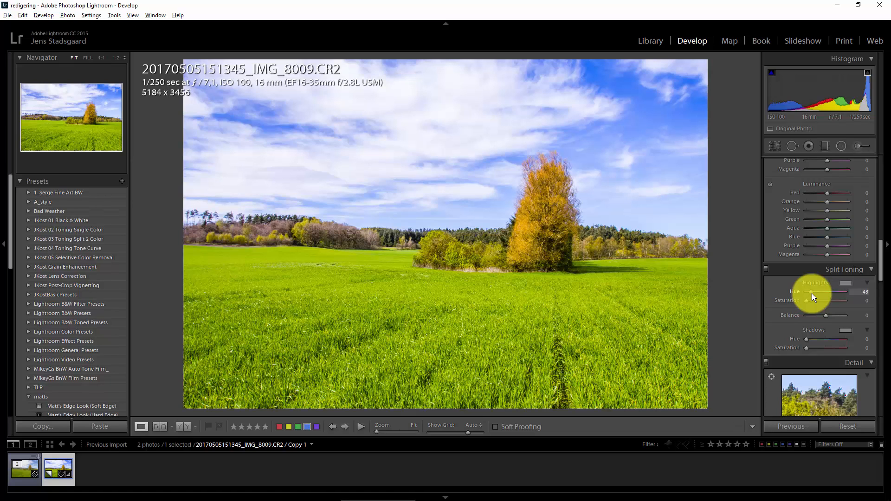
left_click_drag(810, 299, 819, 303)
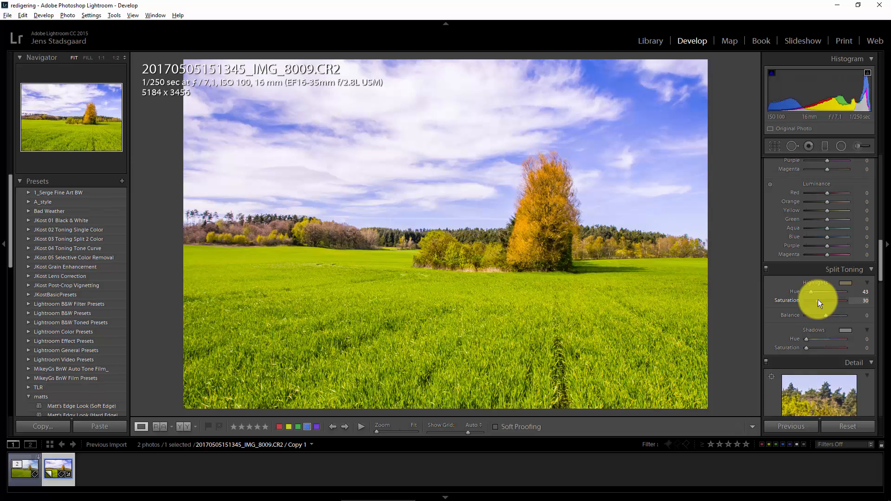
left_click_drag(819, 298, 826, 300)
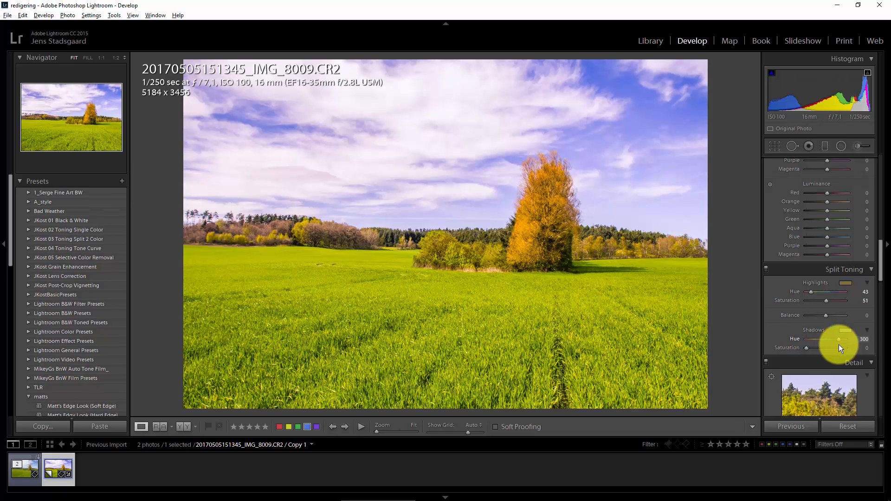
Set the split toning shadows to Hue 206 and Saturation 25, with the Balance at -45
mouse_move(840, 345)
left_mouse_down()
mouse_move(821, 346)
mouse_move(830, 340)
left_mouse_up()
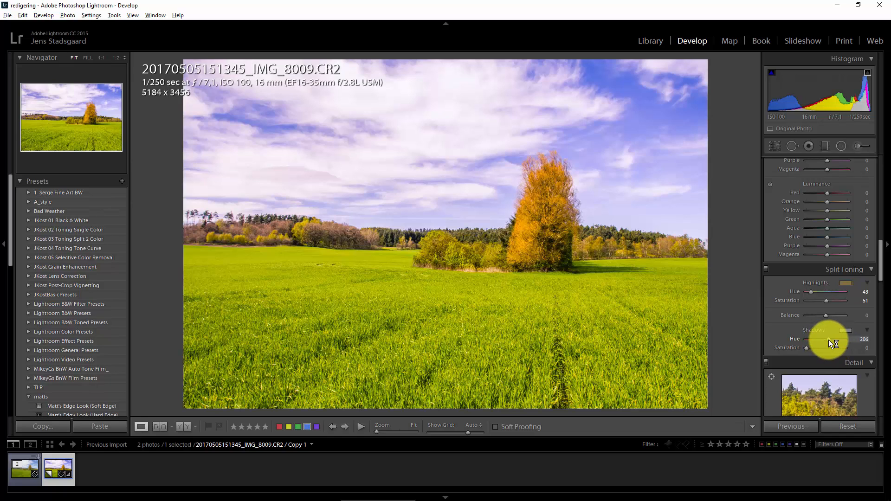
left_click_drag(830, 344, 828, 344)
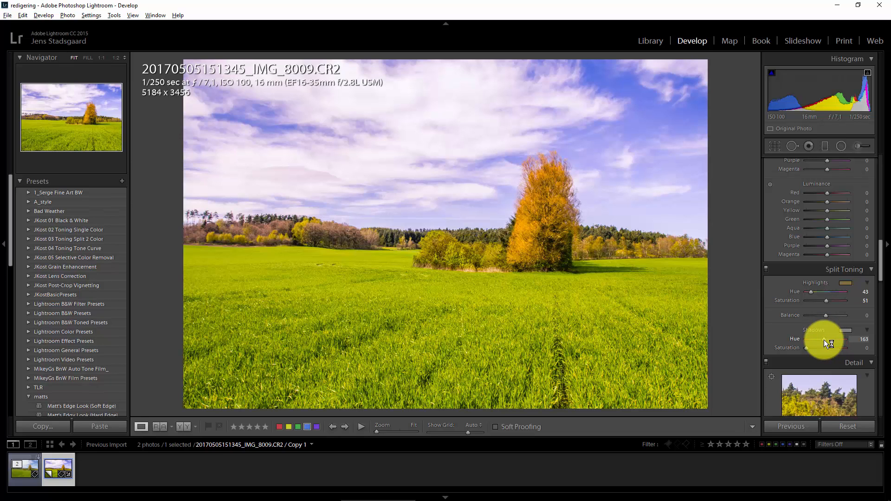
left_click_drag(804, 348, 813, 349)
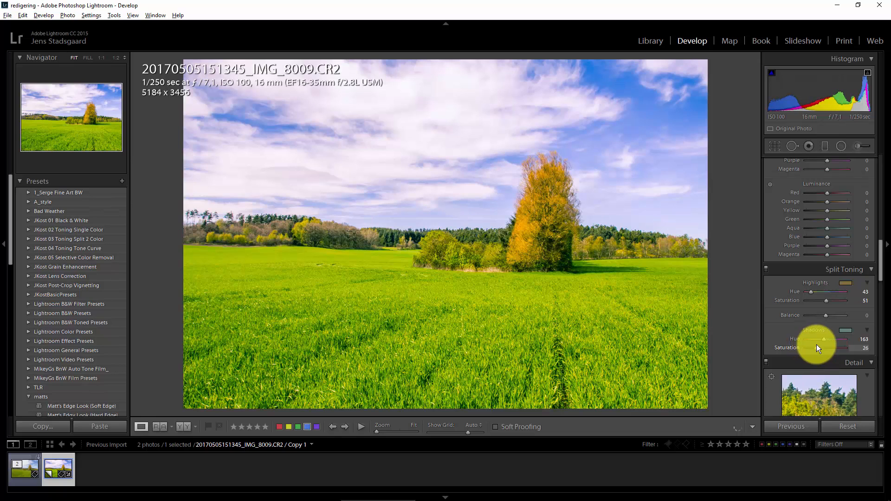
left_click_drag(818, 348, 819, 338)
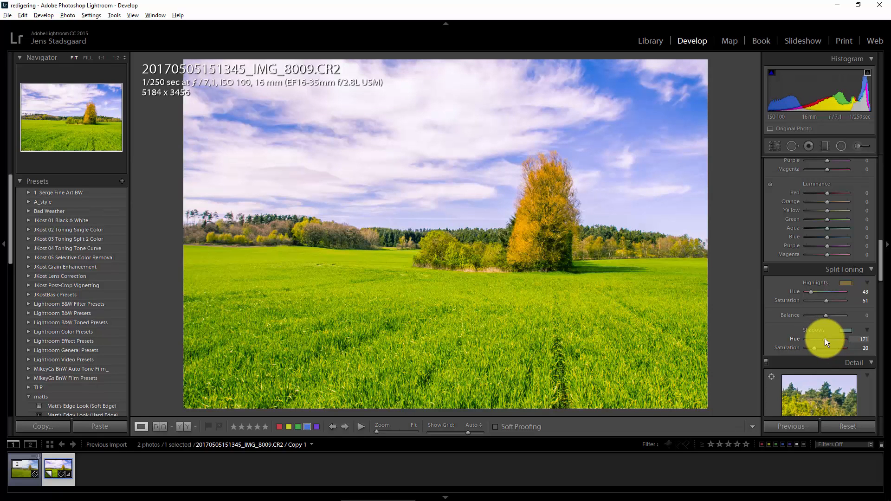
left_click_drag(826, 338, 828, 339)
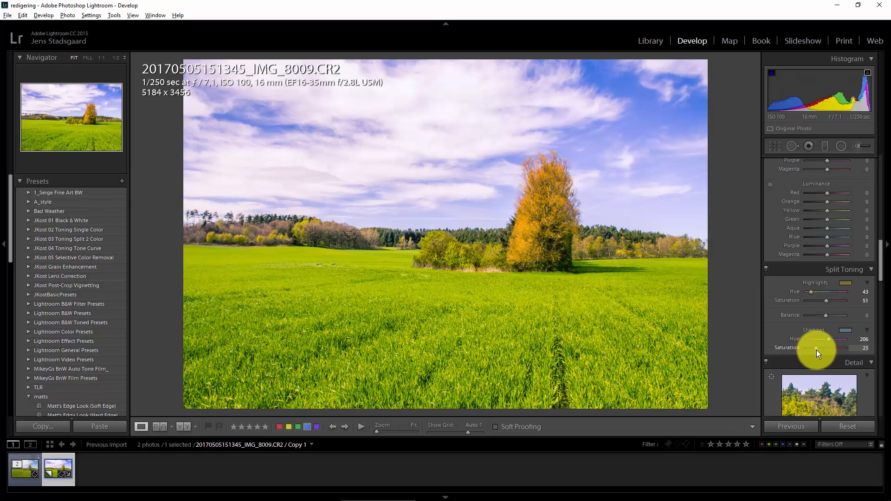
mouse_move(826, 315)
left_mouse_down()
mouse_move(817, 317)
mouse_move(827, 319)
mouse_move(823, 330)
left_mouse_up()
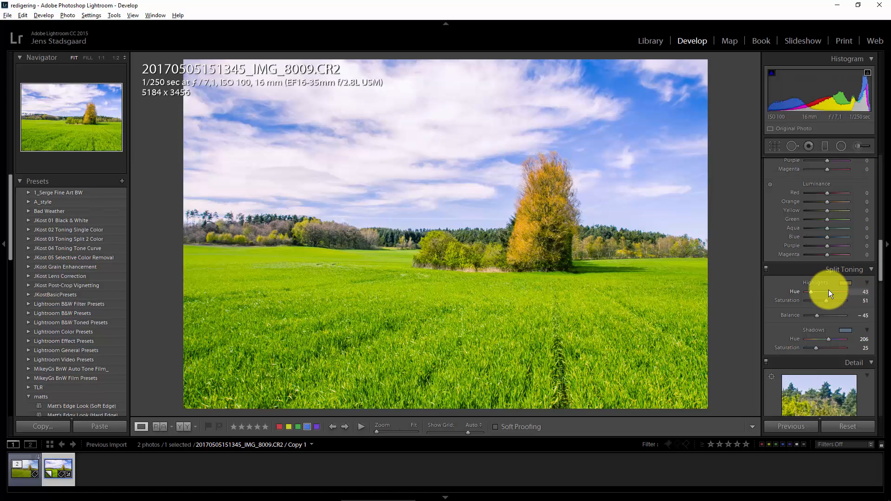
left_click(885, 281)
left_click(885, 240)
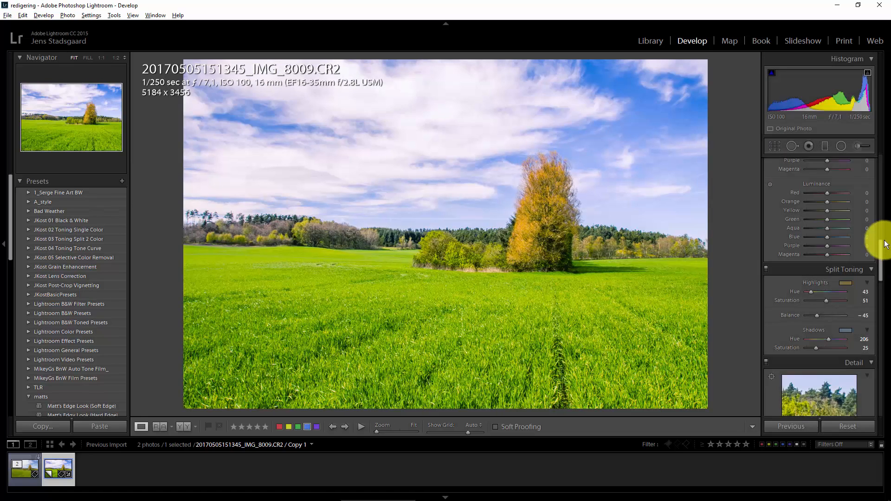
Set the copy's Sharpening to Amount 50, Radius 0.8, Detail 70 and Masking 30
left_click_drag(881, 255, 881, 291)
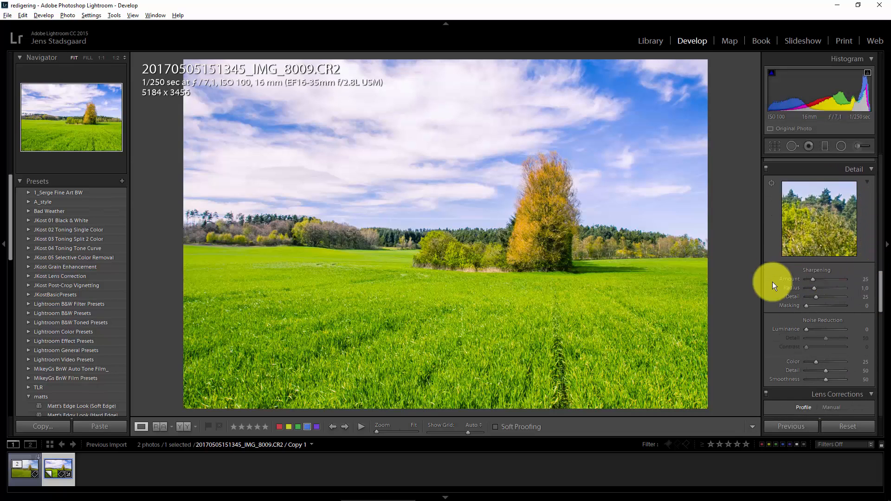
left_click(861, 283)
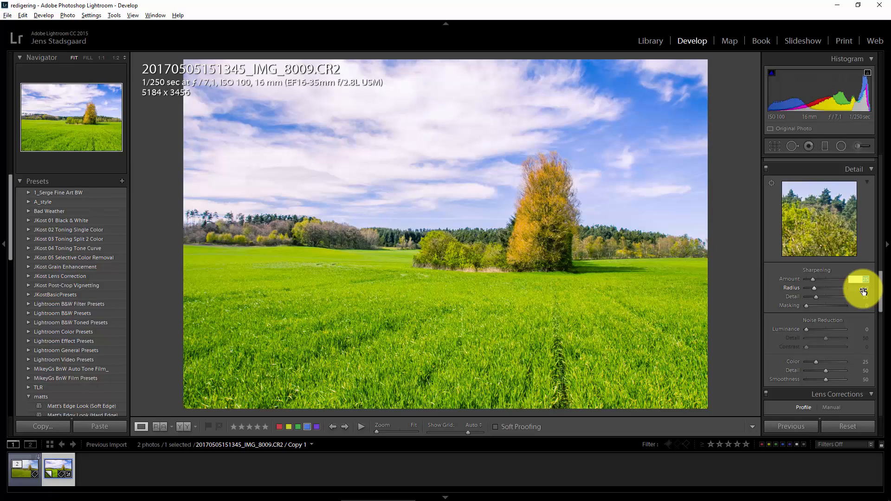
type("5")
key("Return")
left_click(864, 291)
type("0")
type(".8")
key("Tab")
type("70")
key("Tab")
key("Tab")
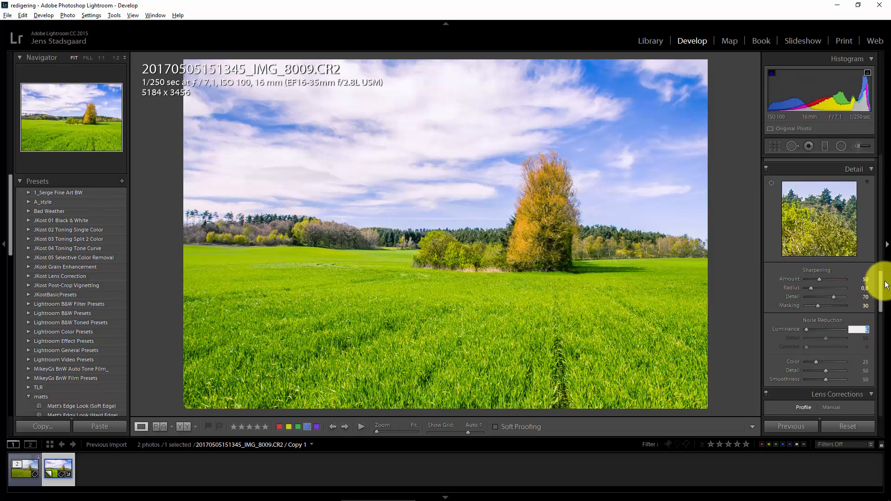
Compare the unedited original photo with the edited virtual copy
left_click_drag(880, 285, 881, 170)
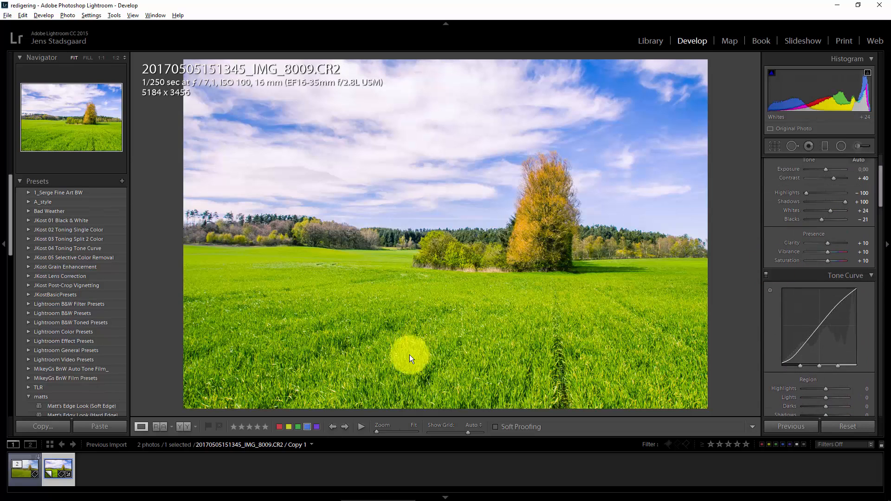
left_click(20, 469)
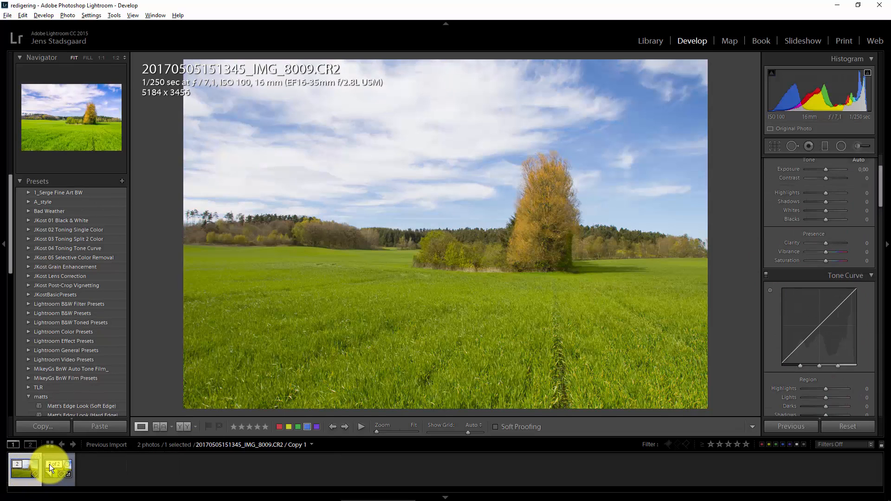
left_click(11, 466)
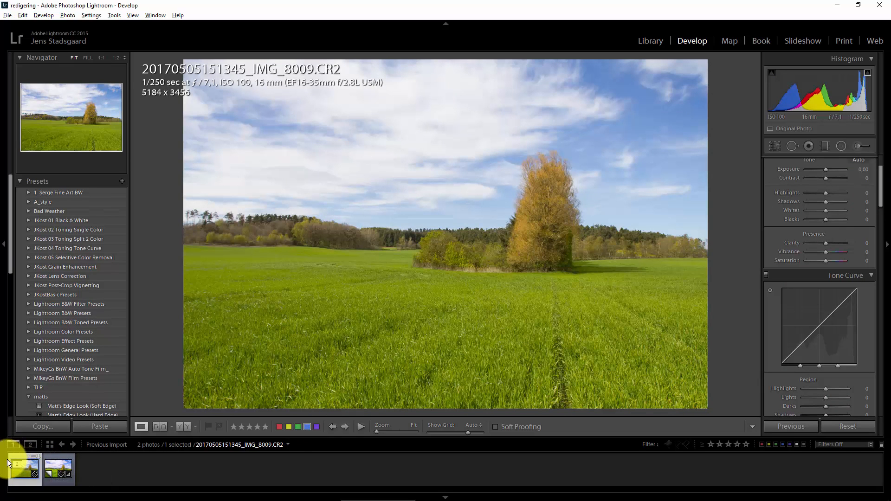
left_click(47, 466)
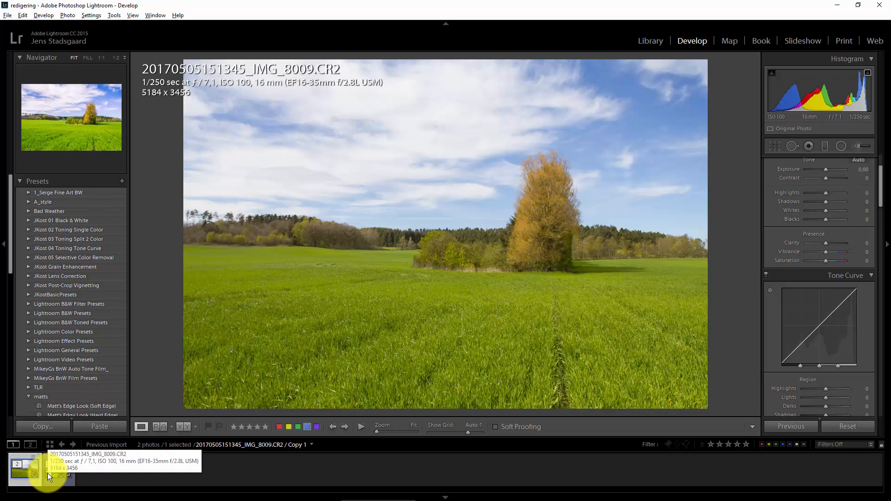
key("ctrl+shift+v")
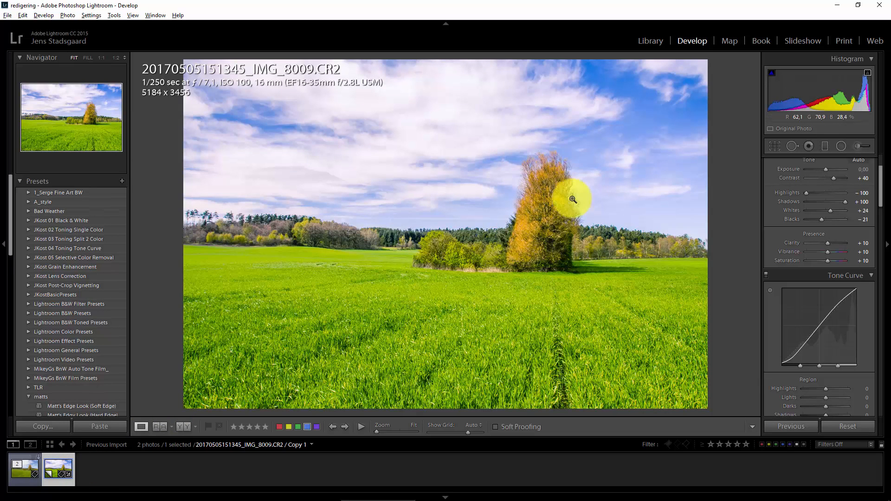
Draw a graduated filter from the upper sky down to the treetop and set its Exposure to about -1.62
left_click(825, 147)
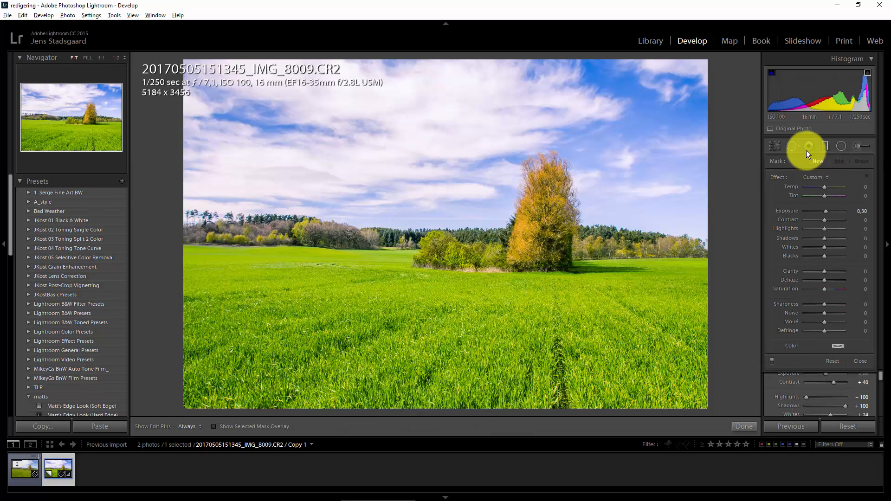
double_click(824, 211)
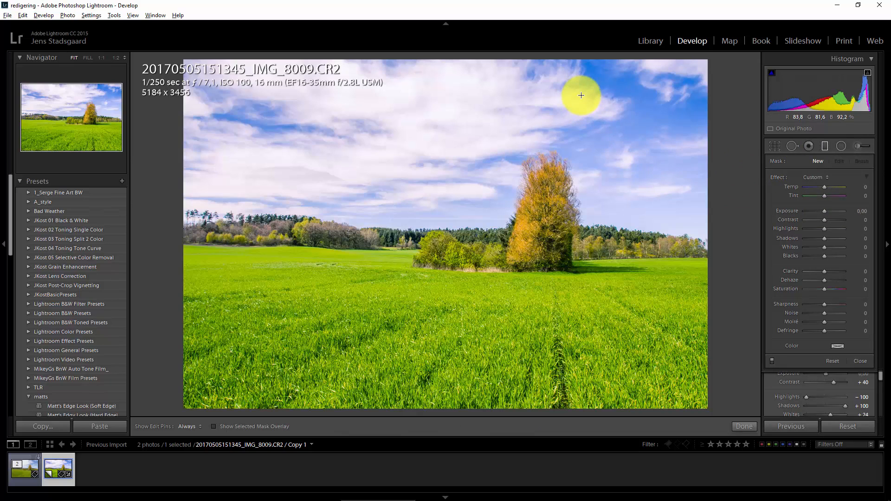
left_click_drag(565, 98, 554, 198)
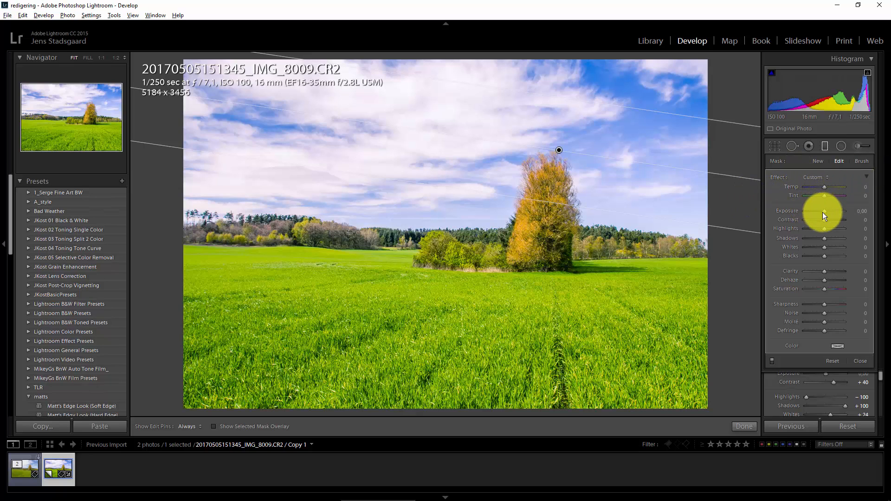
left_click_drag(823, 213, 815, 213)
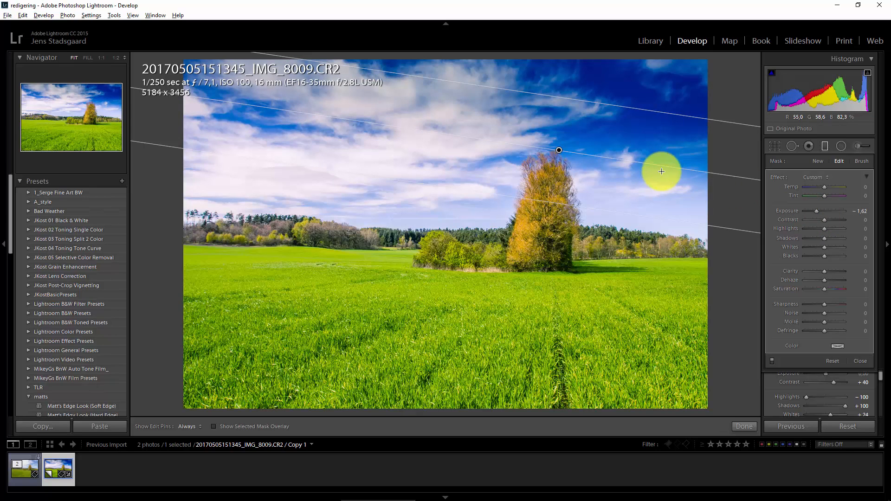
Adjust the sky filter's angle and position, and stretch its lower edge down toward the horizon
mouse_move(666, 165)
left_mouse_down()
mouse_move(671, 155)
mouse_move(671, 163)
left_mouse_up()
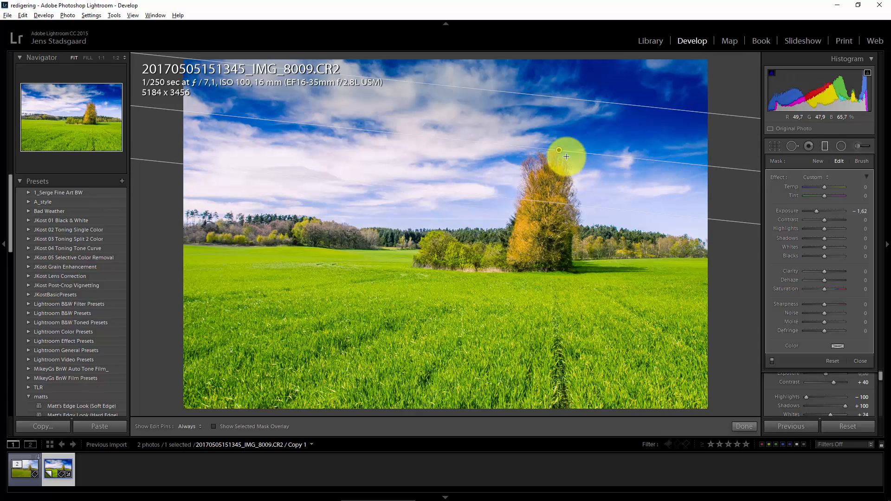
mouse_move(561, 150)
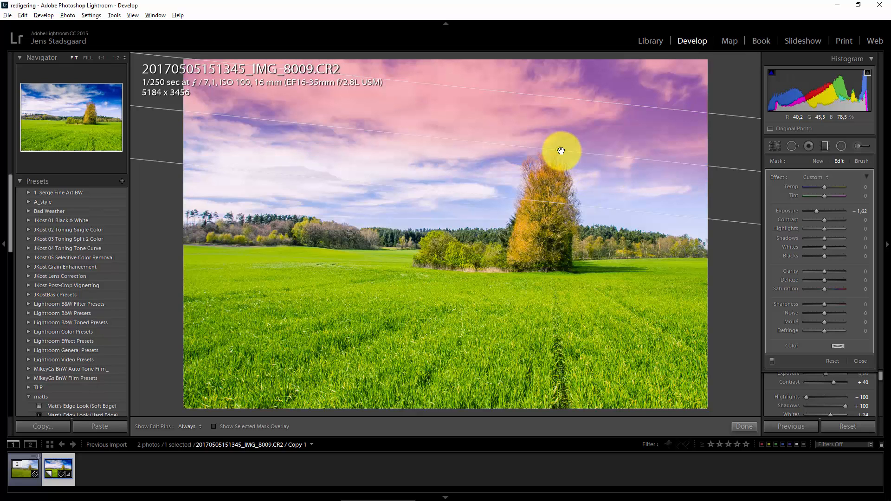
left_click_drag(559, 147, 563, 122)
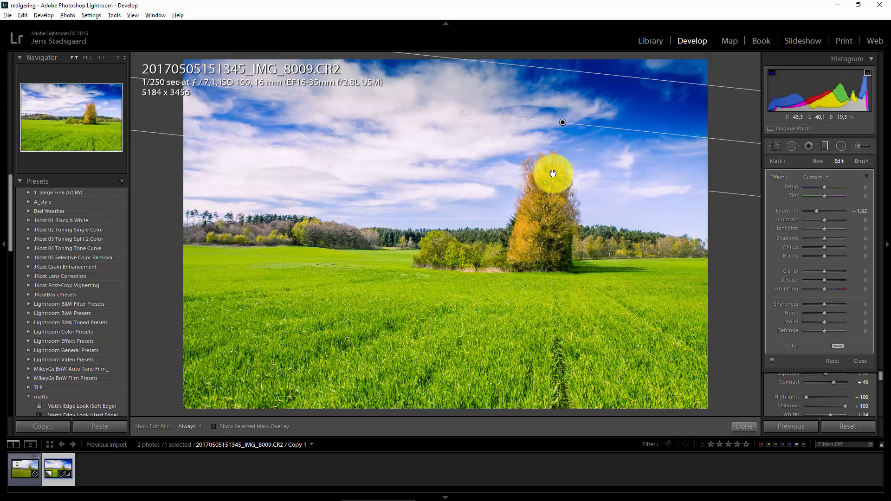
left_click_drag(552, 174, 527, 229)
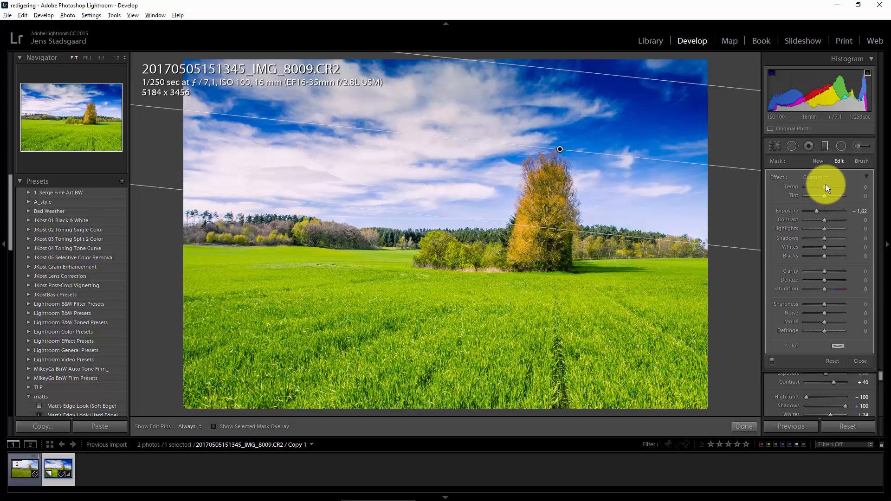
Warm the sky filter with Temp 31 and set its Exposure to -1.30
mouse_move(826, 185)
left_mouse_down()
mouse_move(844, 193)
mouse_move(812, 197)
mouse_move(831, 188)
left_mouse_up()
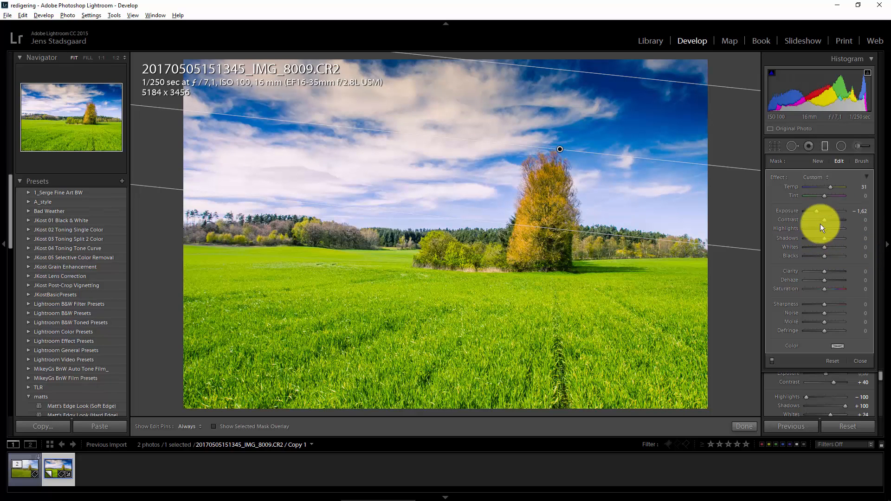
left_click_drag(825, 229, 832, 261)
double_click(832, 257)
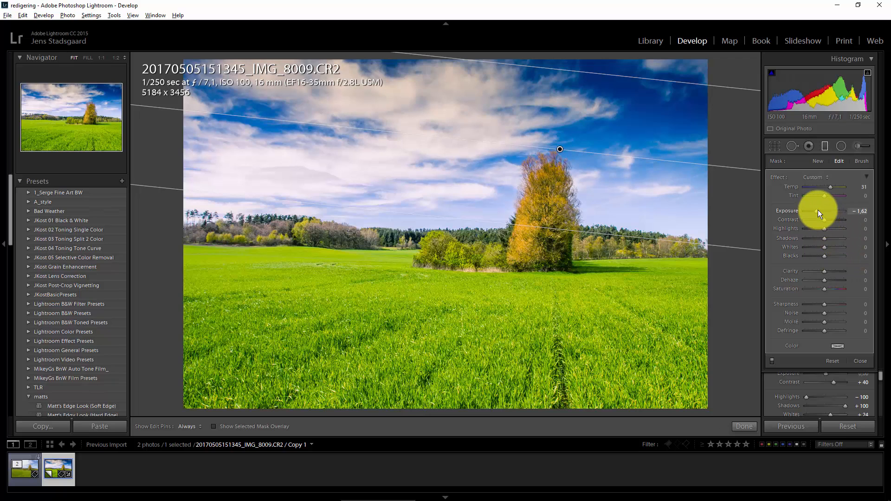
left_click_drag(818, 210, 821, 210)
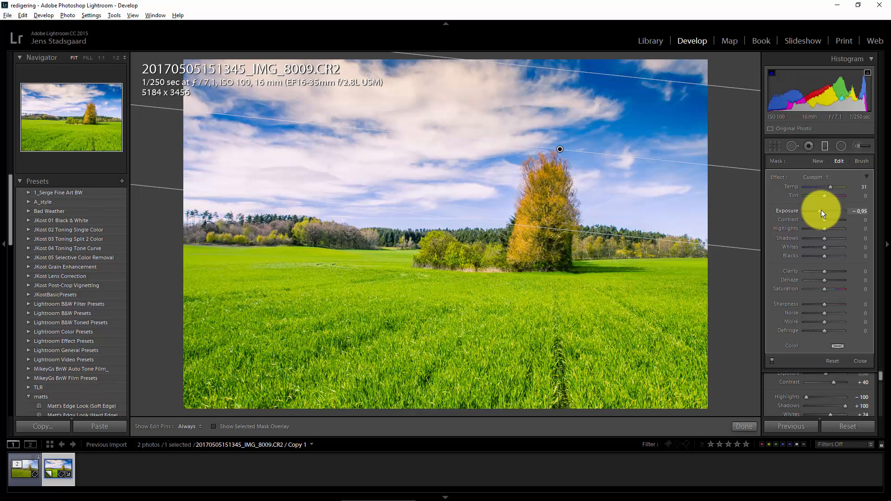
left_click(860, 211)
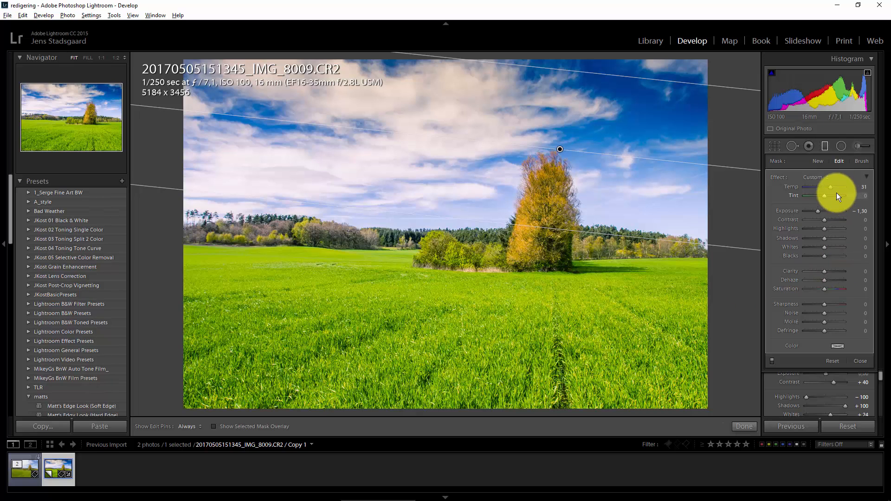
Draw a second graduated filter from the photo's bottom edge up over the grass, with Exposure at about -1.62
left_click(816, 160)
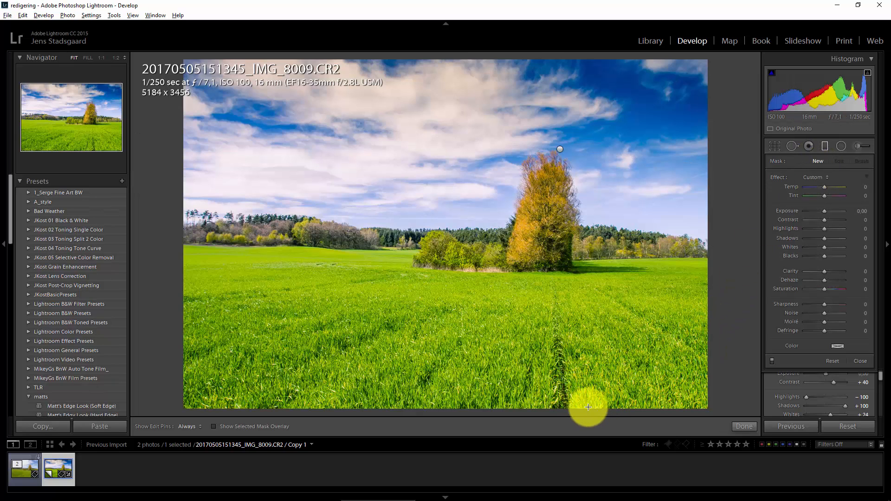
left_click_drag(581, 404, 553, 255)
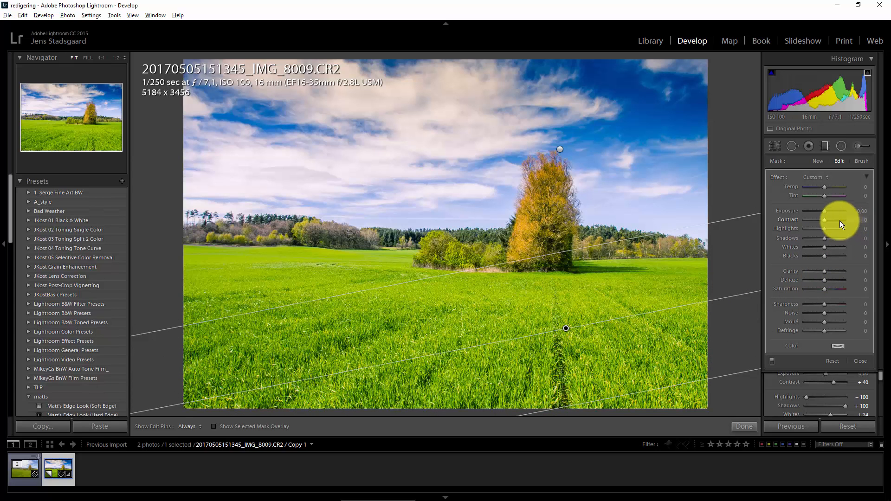
left_click_drag(831, 214, 818, 215)
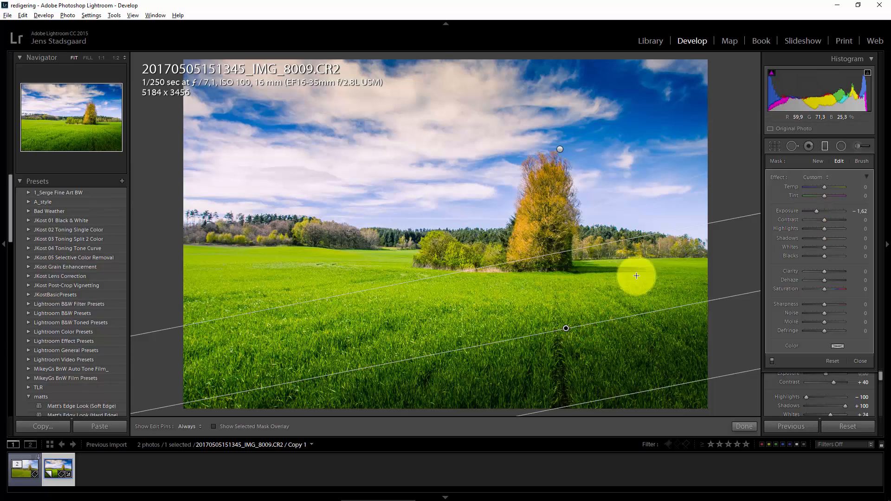
Set the grass filter's Exposure to -2.00 and fine-tune its position and angle
left_click(867, 213)
type("-")
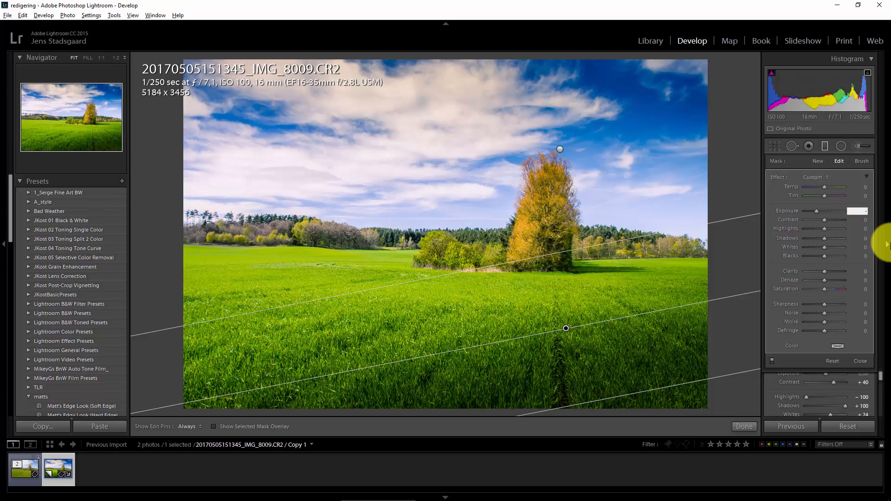
type("2")
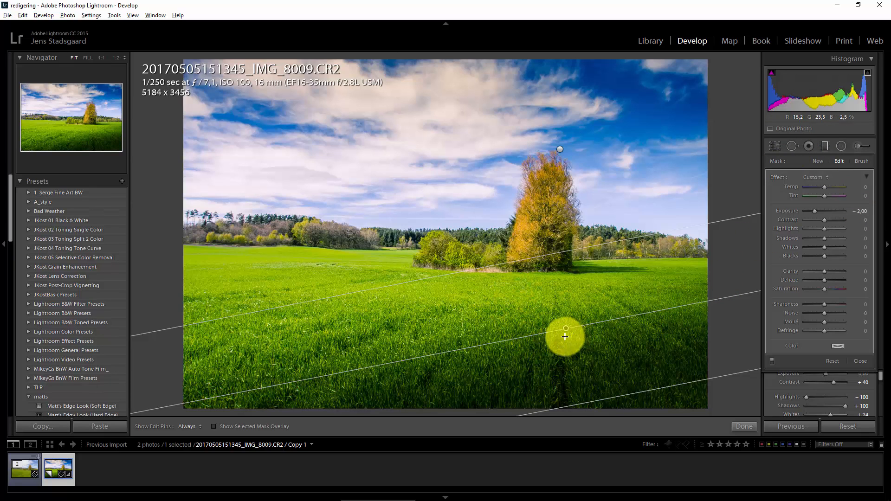
left_click_drag(567, 327, 555, 323)
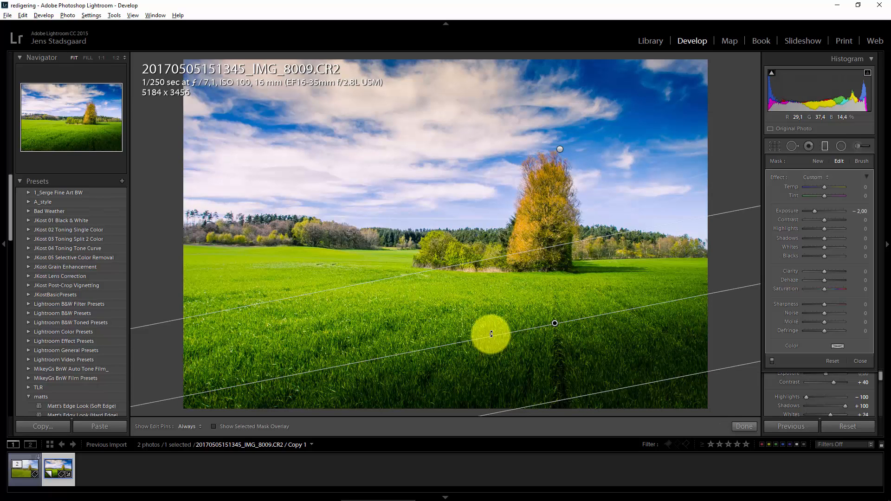
left_click_drag(491, 334, 491, 335)
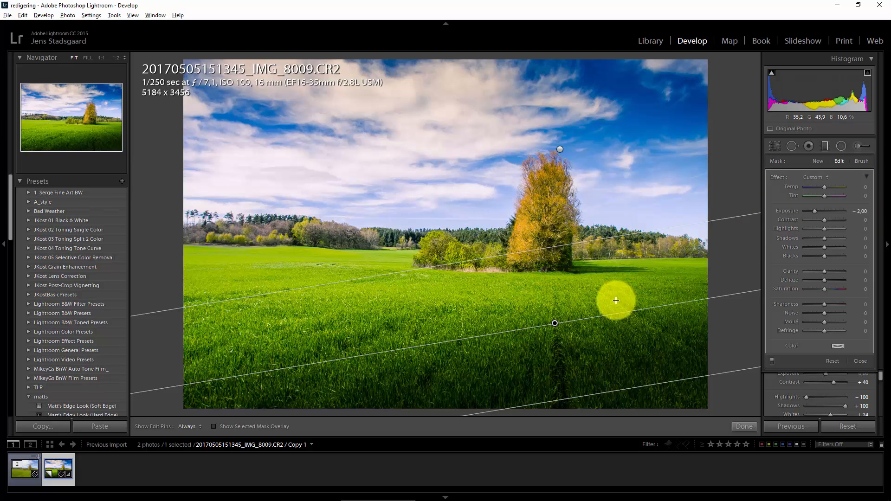
Erase the grass filter's mask along the right side and lower-left part of the field with a size 25 brush
left_click(862, 161)
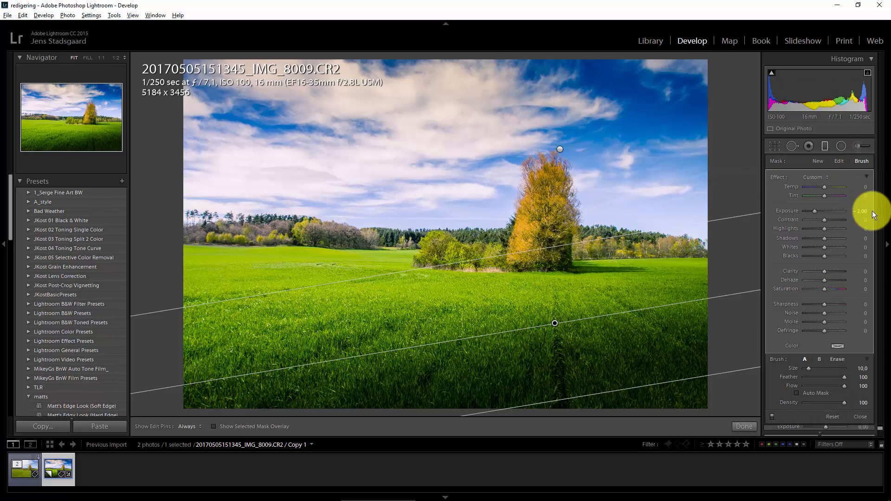
left_click(842, 363)
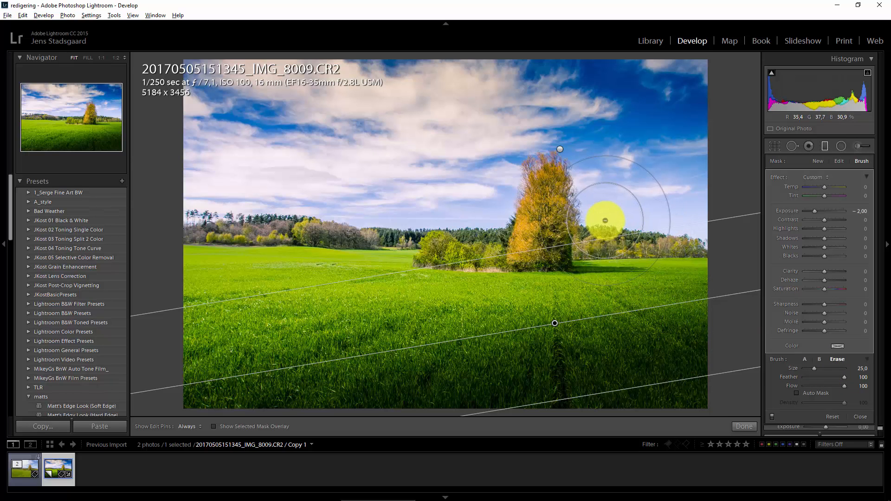
left_click_drag(637, 232, 674, 292)
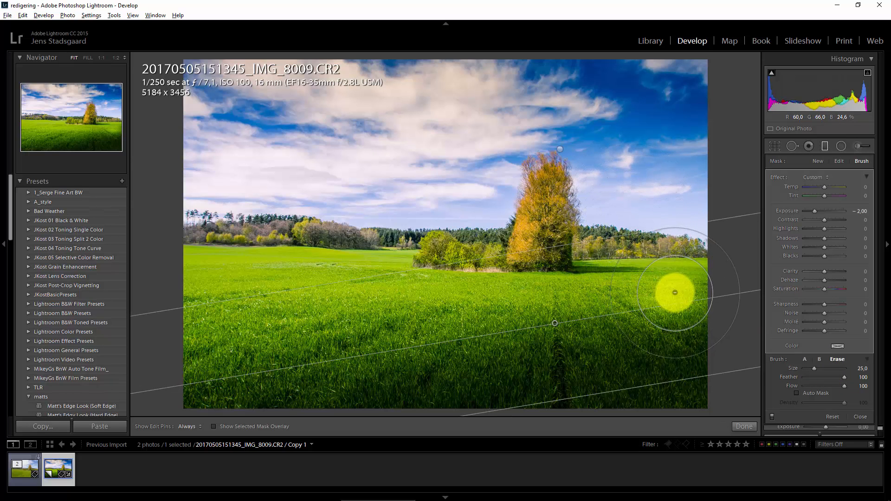
mouse_move(689, 335)
left_mouse_down()
mouse_move(696, 378)
mouse_move(637, 334)
left_mouse_up()
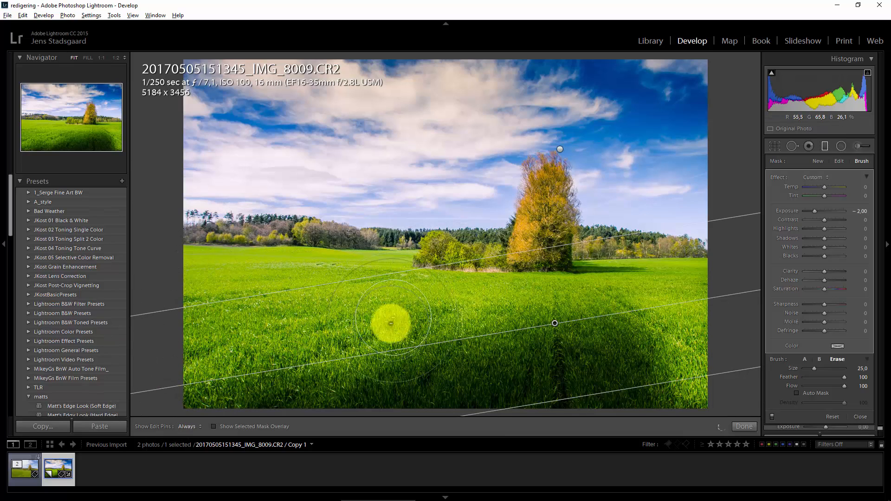
left_click_drag(271, 385, 231, 376)
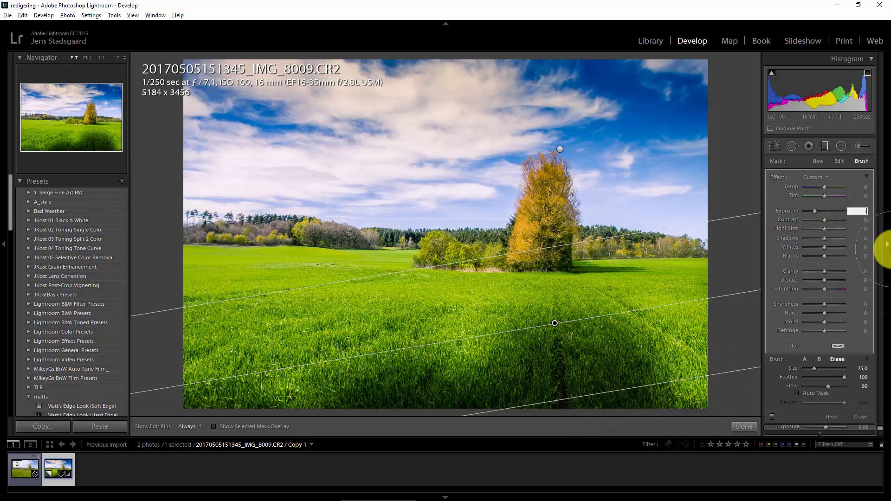
Set the grass filter's Exposure to -1.50 and erase more of its mask across the field with Flow 60
type("-1,5")
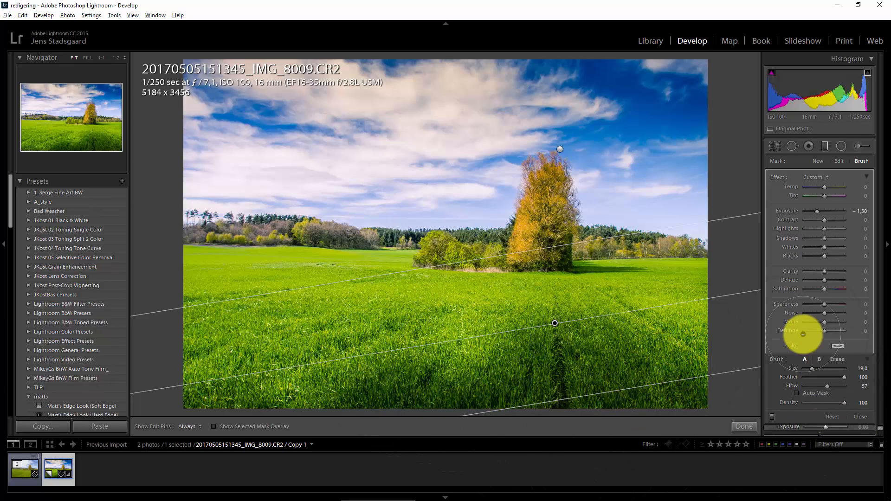
left_click(838, 360)
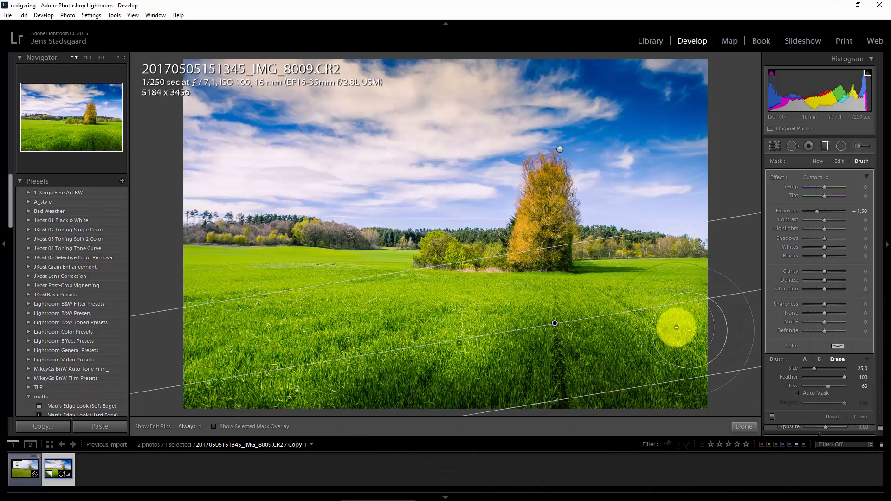
mouse_move(677, 344)
left_mouse_down()
mouse_move(687, 358)
mouse_move(688, 343)
mouse_move(637, 303)
mouse_move(484, 312)
mouse_move(388, 328)
mouse_move(372, 343)
left_mouse_up()
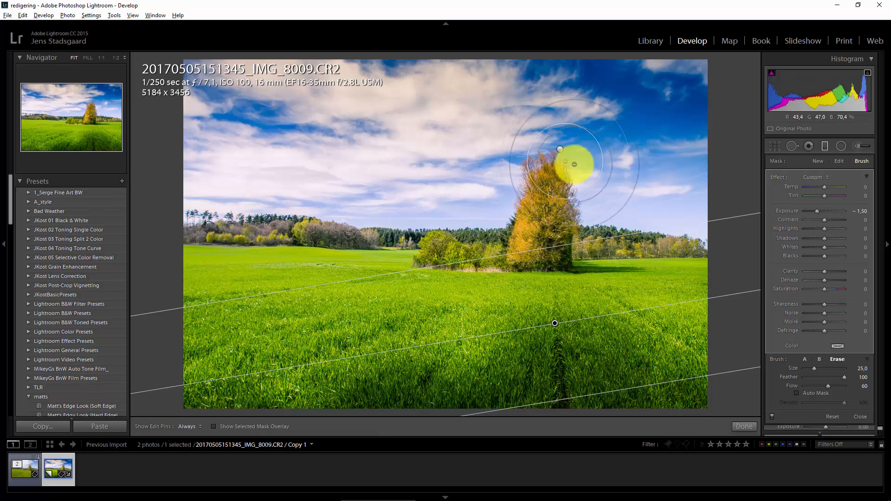
Close the graduated filter and compare the original photo with the edited virtual copy
left_click(824, 145)
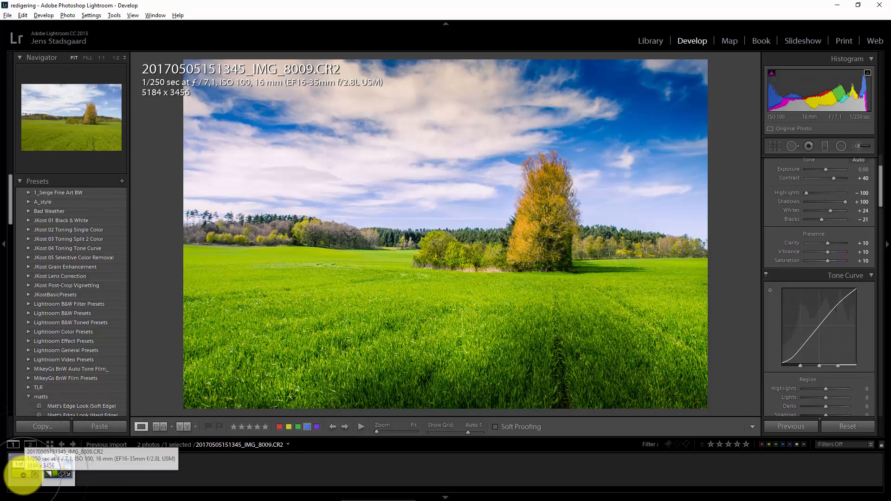
left_click(30, 468)
left_click(57, 467)
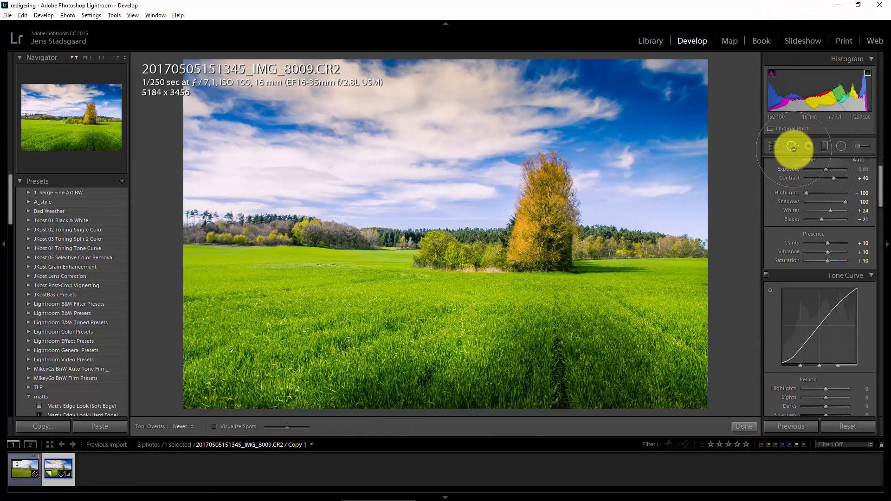
Draw a wide elliptical radial filter over the sky and treetop, with Temp 29, Tint 24 and Exposure 0.57
left_click(794, 146)
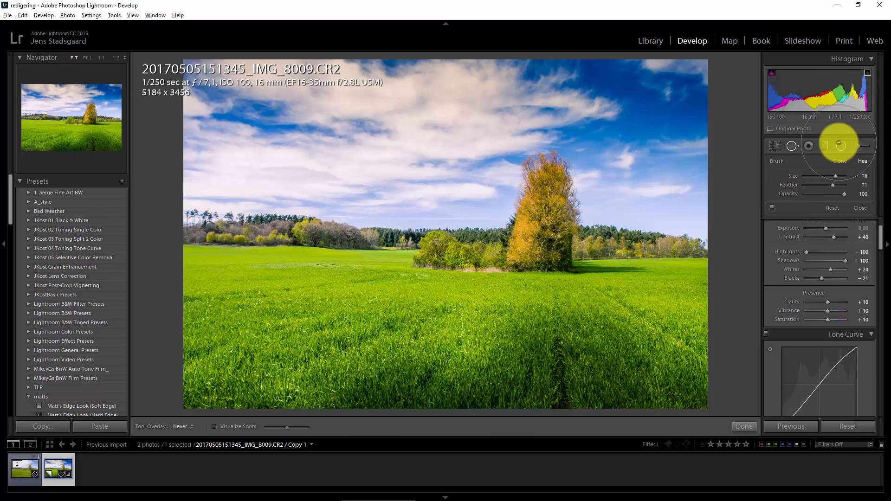
left_click(842, 147)
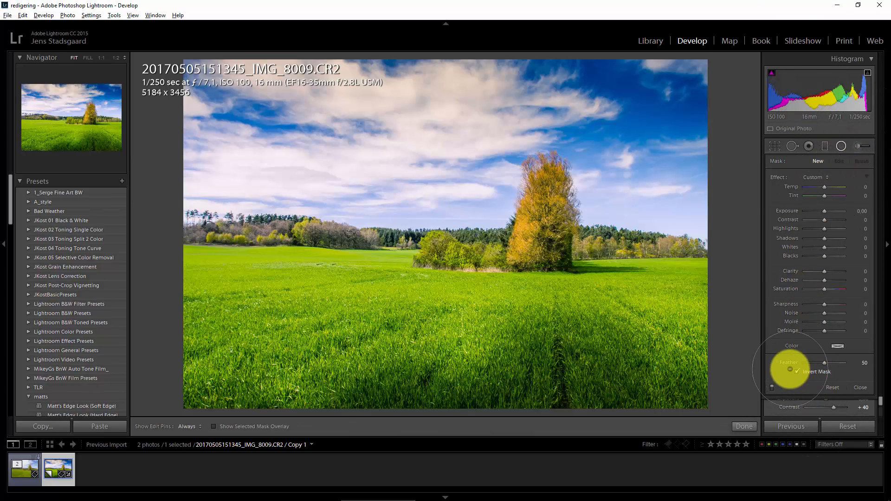
left_click_drag(495, 119, 627, 175)
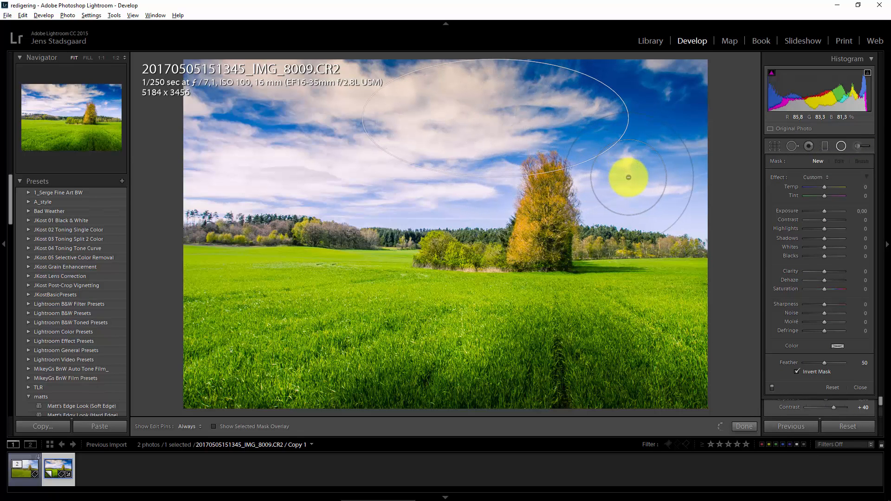
left_click_drag(497, 121, 579, 165)
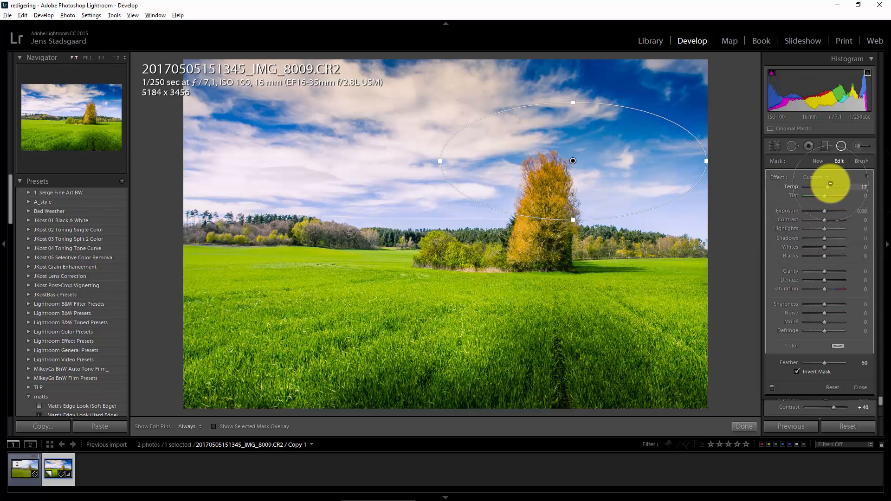
left_click_drag(831, 184, 832, 185)
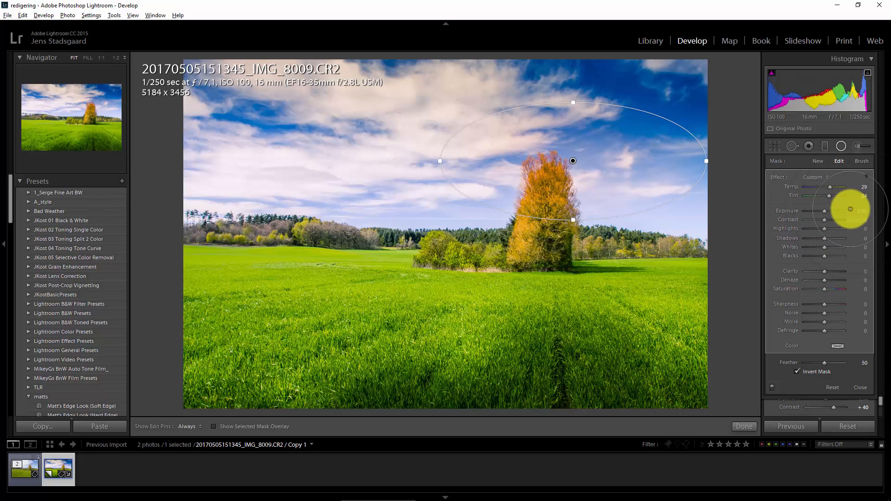
left_click_drag(830, 211, 827, 212)
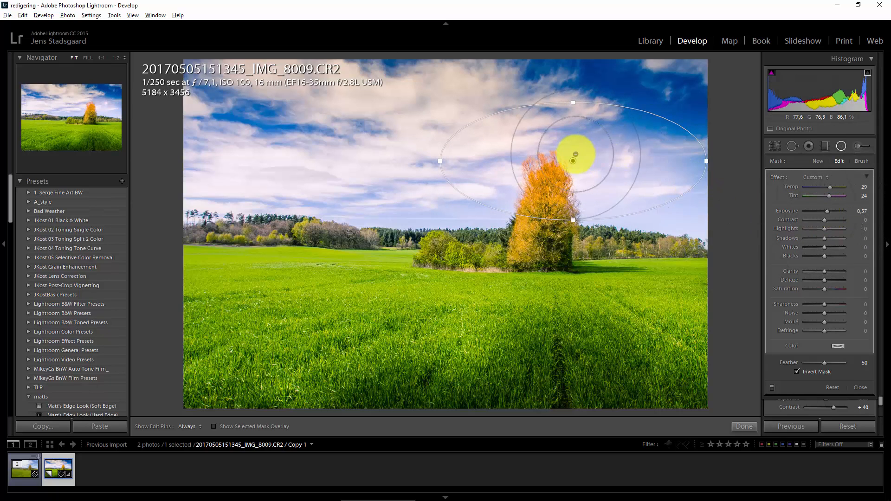
Reshape the radial filter into a near-circle around the whole tree, set its Feather to 41 and close the filter
left_click_drag(573, 160, 552, 144)
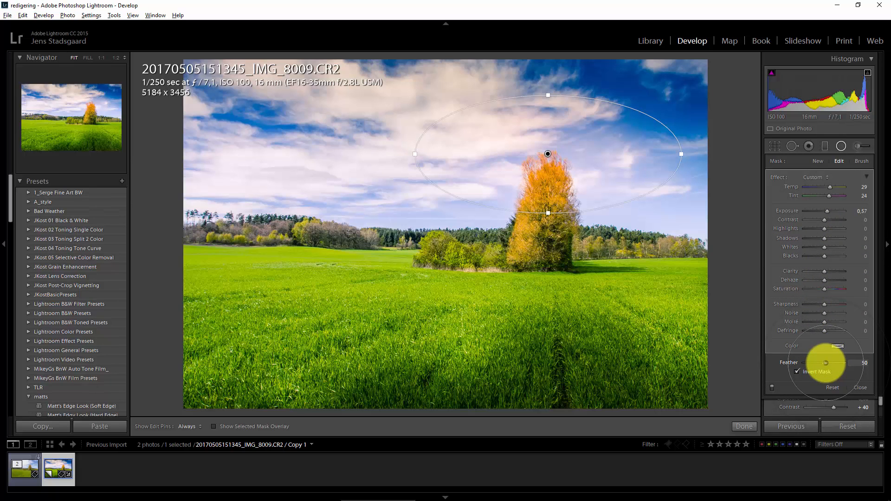
left_click_drag(832, 363, 856, 376)
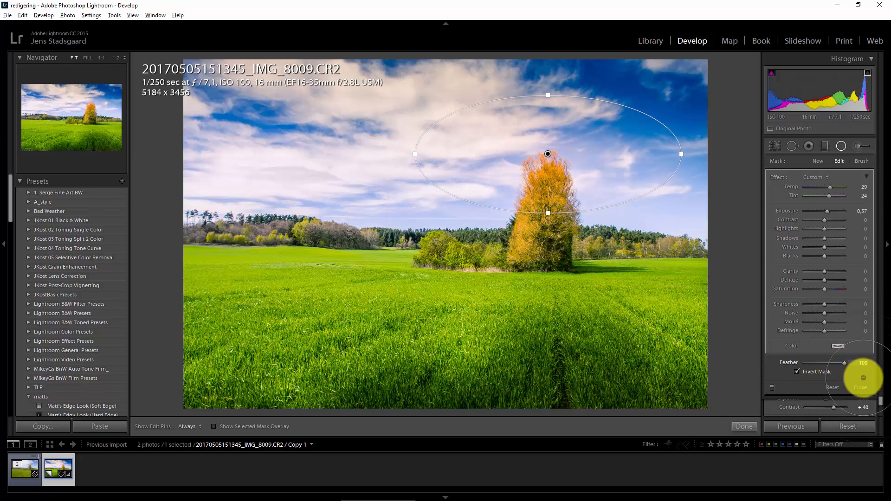
mouse_move(823, 385)
left_mouse_down()
mouse_move(835, 380)
mouse_move(810, 374)
mouse_move(817, 374)
left_mouse_up()
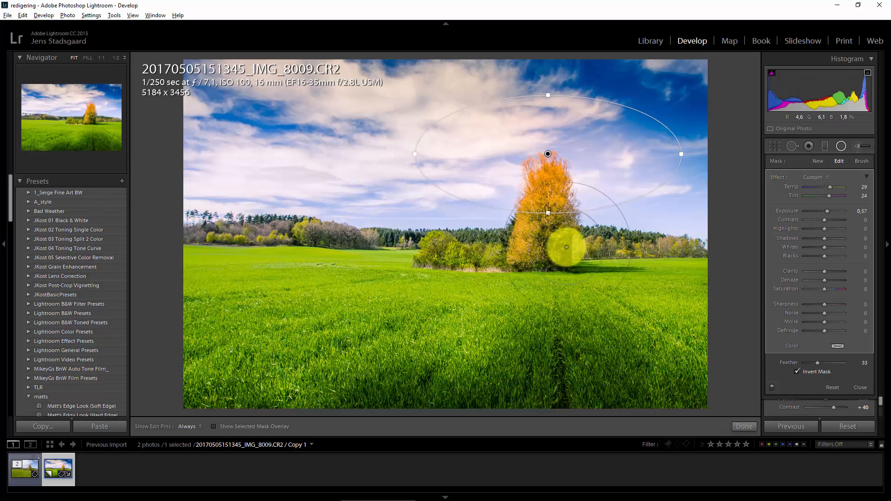
left_click_drag(548, 218, 539, 266)
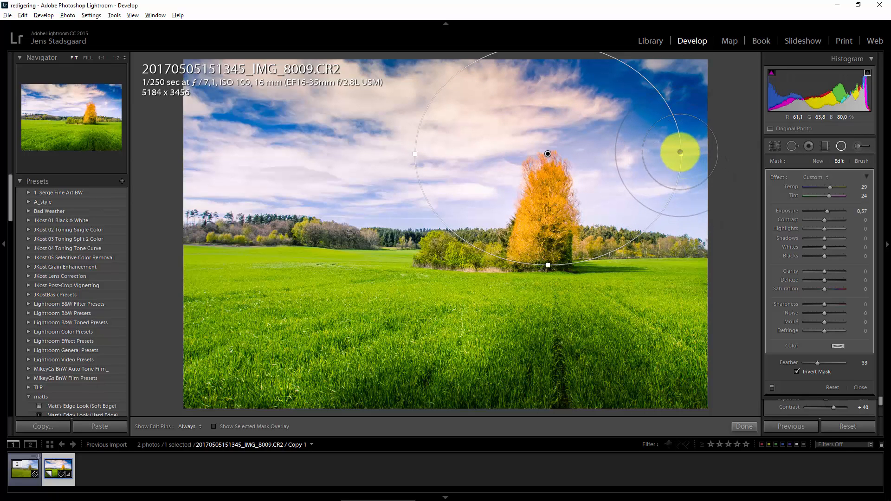
left_click_drag(679, 151, 672, 153)
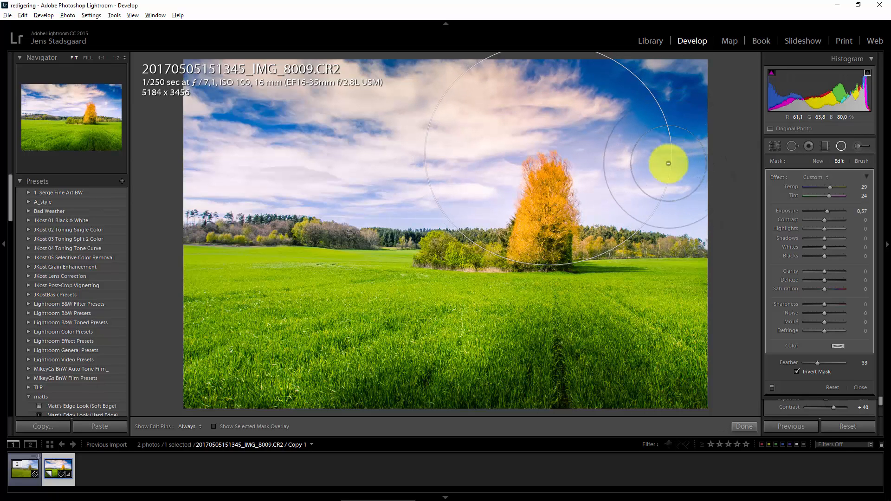
left_click_drag(573, 209, 615, 233)
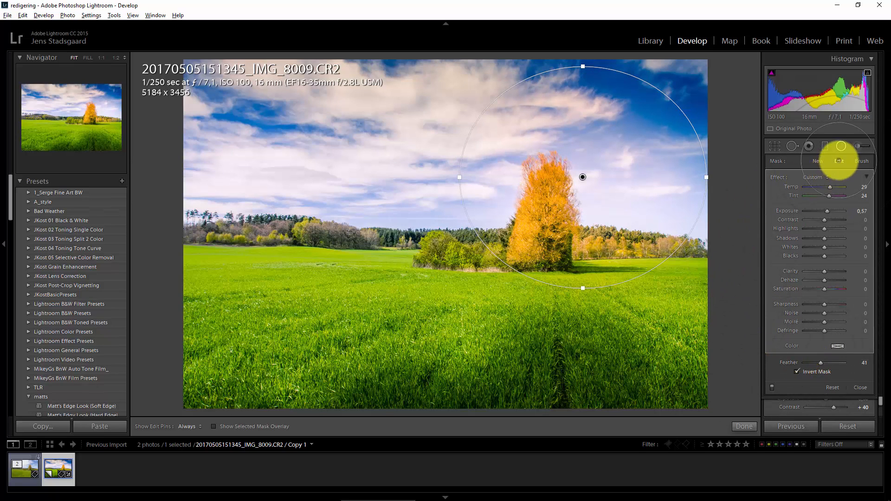
left_click(842, 147)
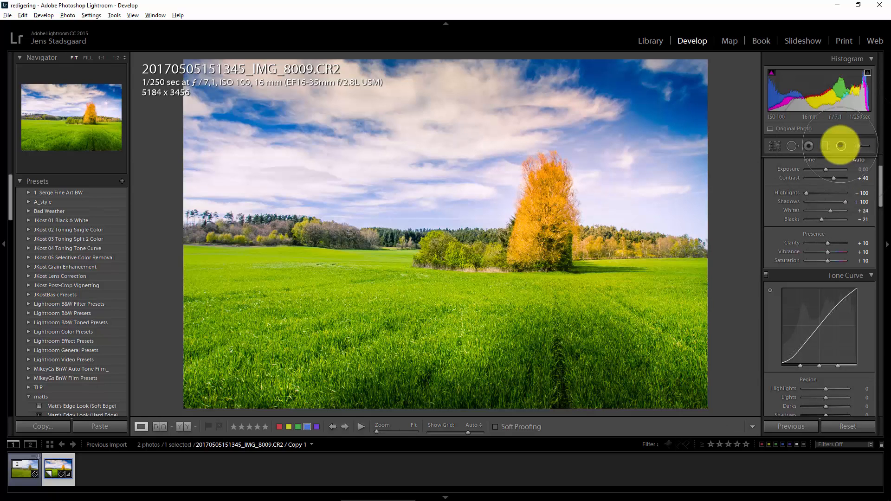
Add a second elliptical radial filter over the clouds left of the tree, with Temp 14, Tint 24, Exposure 0.38 and Feather 77
left_click(841, 147)
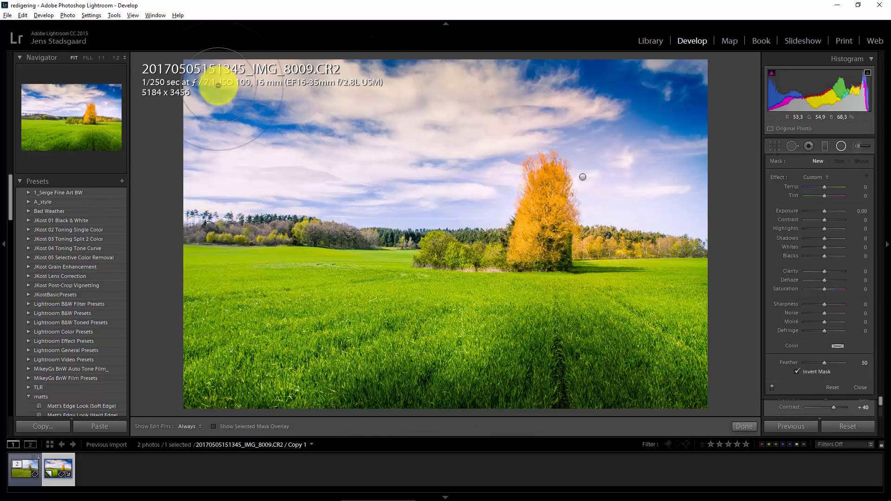
left_click_drag(219, 85, 360, 152)
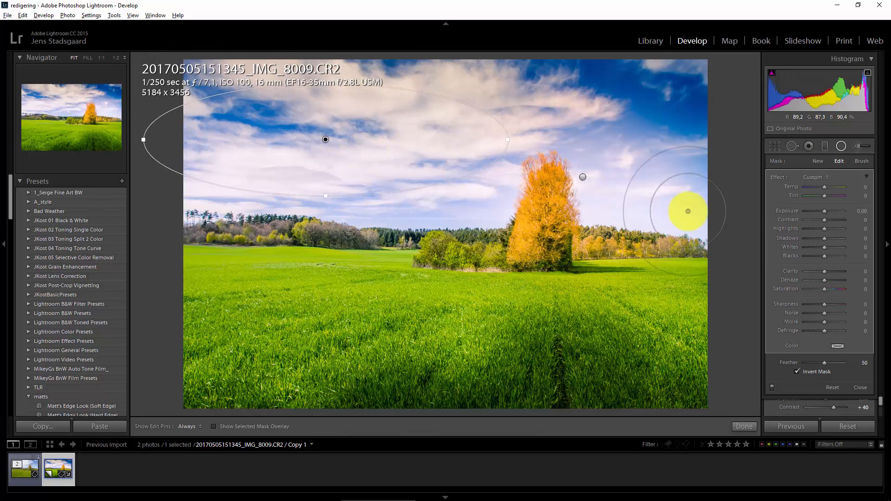
left_click(830, 186)
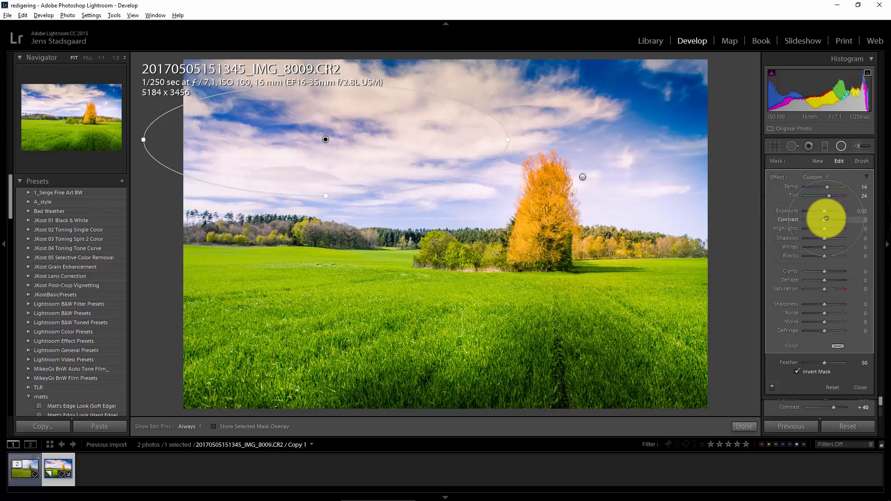
left_click_drag(826, 212, 829, 210)
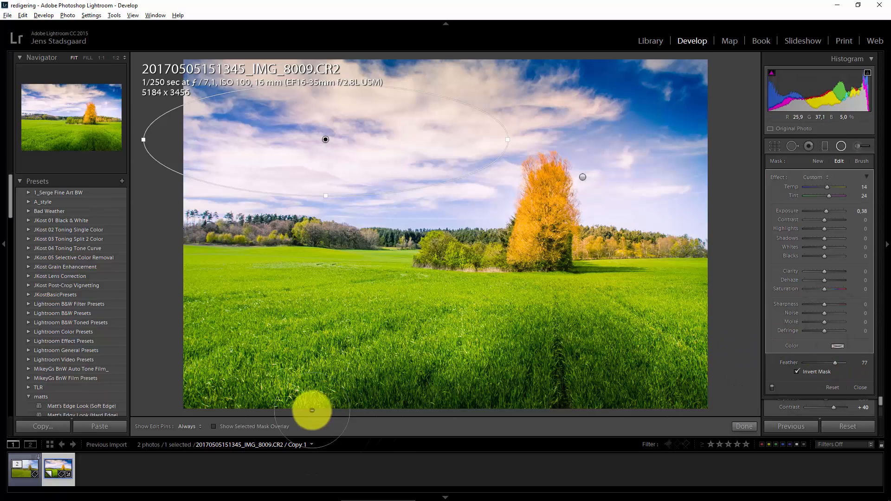
Close the radial filter and check the edited virtual copy in full-screen view
left_click(59, 470)
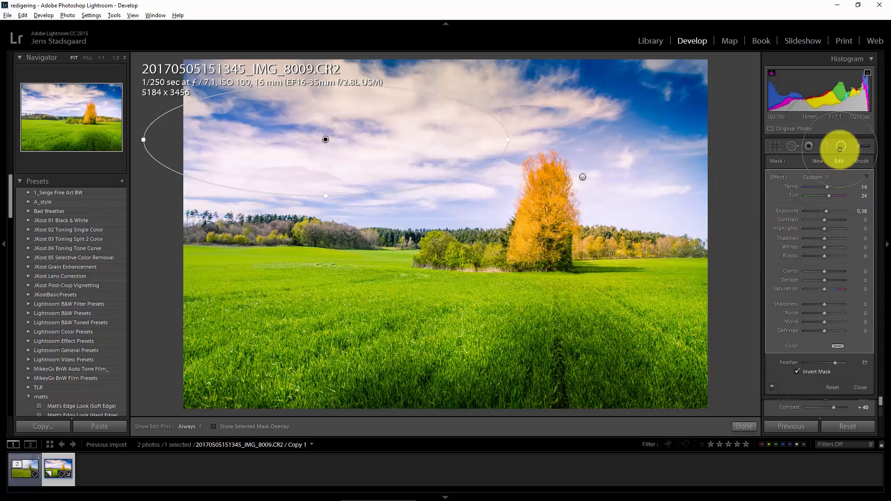
left_click(841, 146)
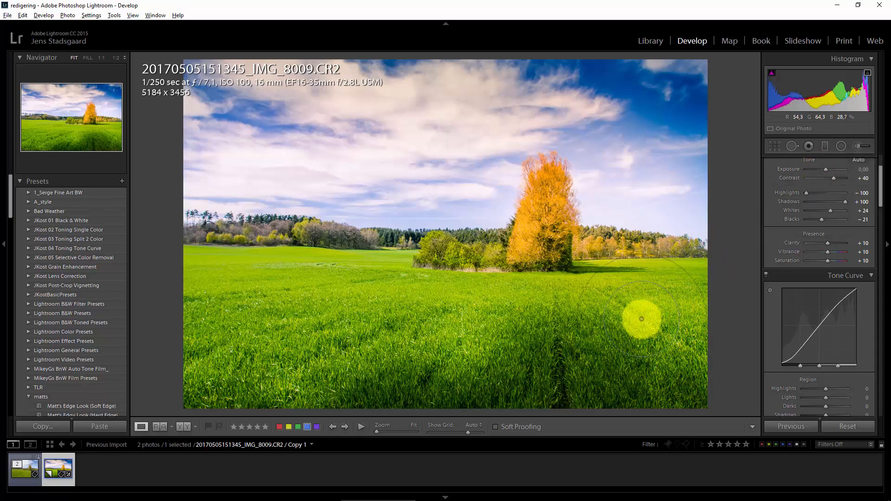
key("f")
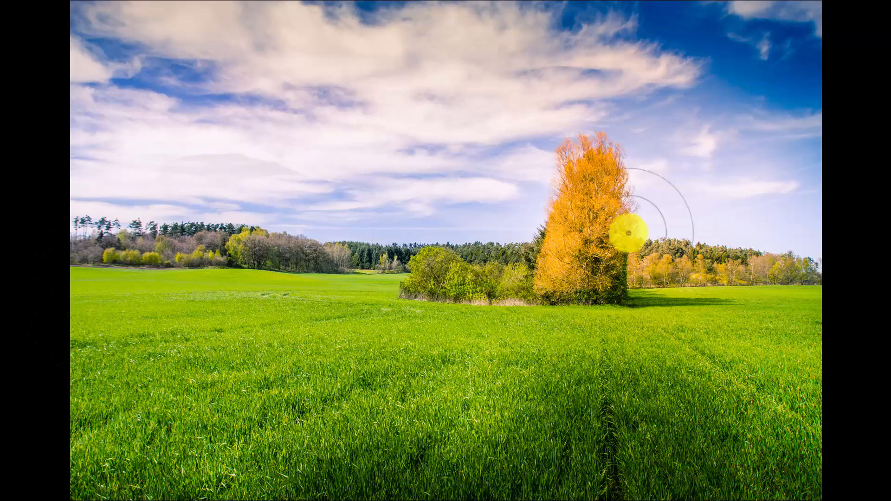
key("f")
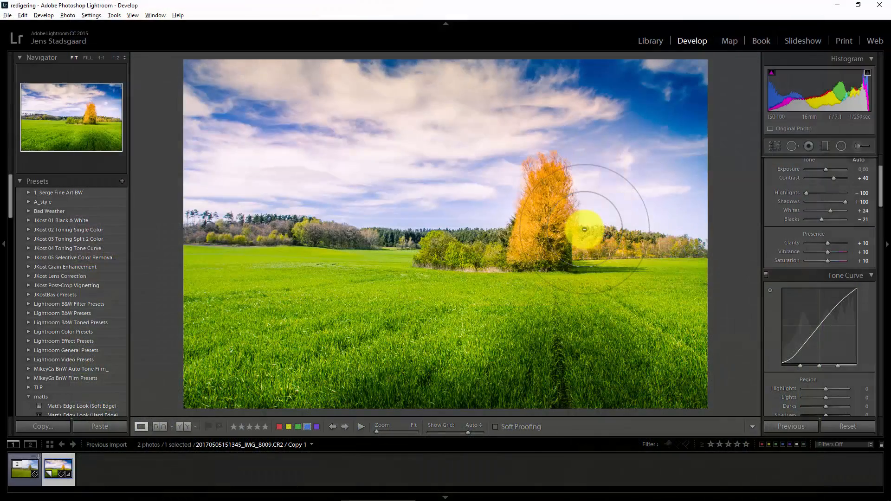
Start cropping the photo and set the crop guide overlay to Grid
key("r")
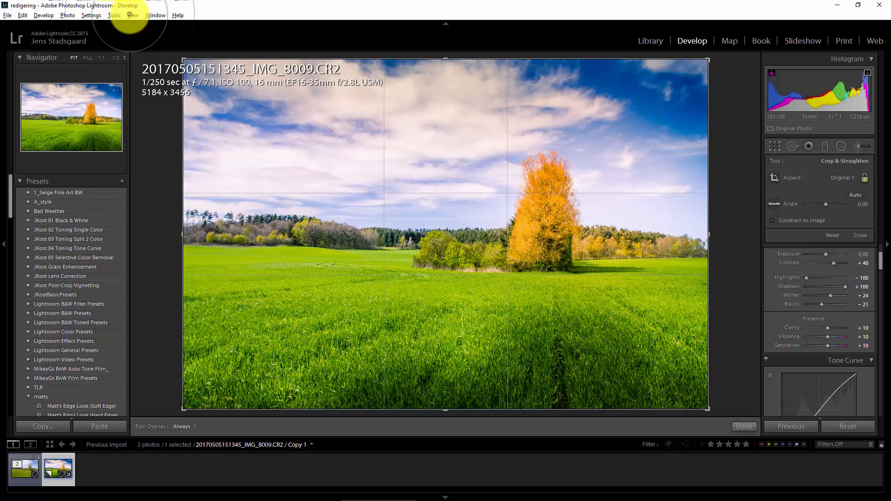
left_click(137, 13)
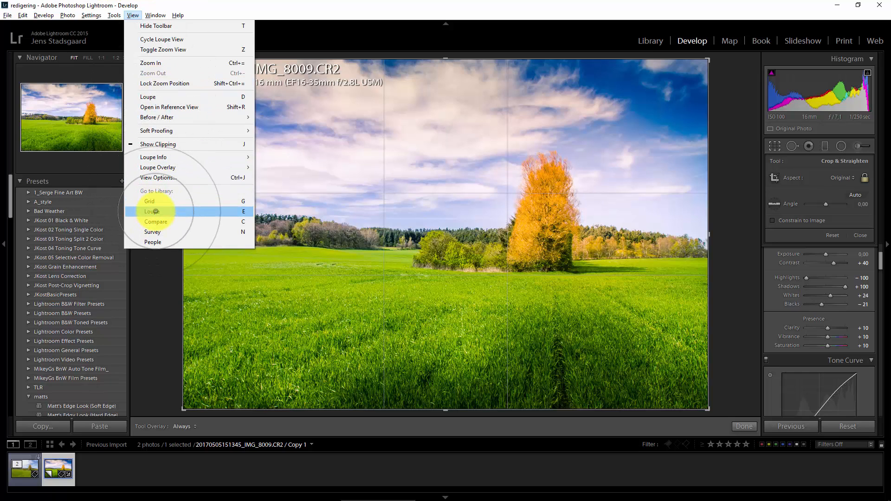
left_click(114, 15)
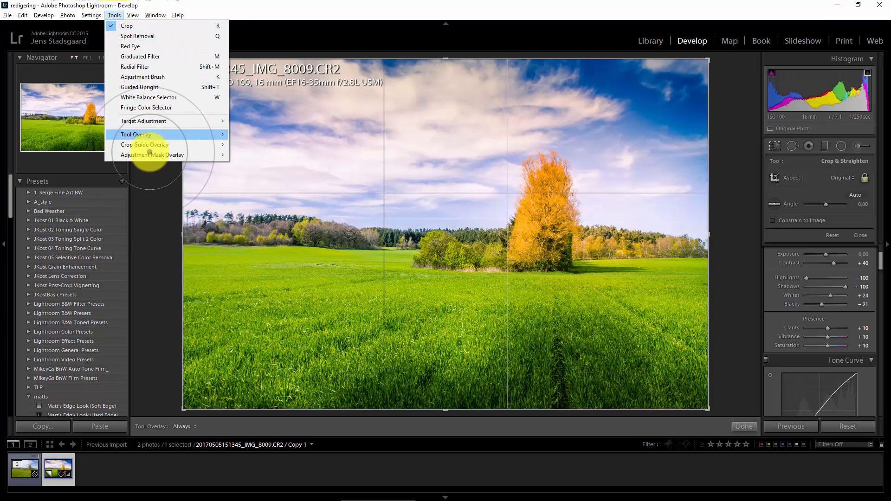
mouse_move(151, 145)
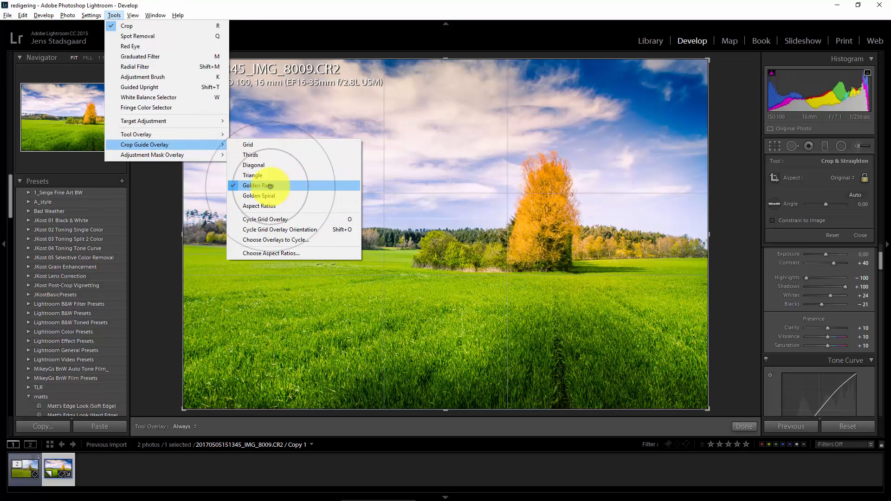
left_click(259, 144)
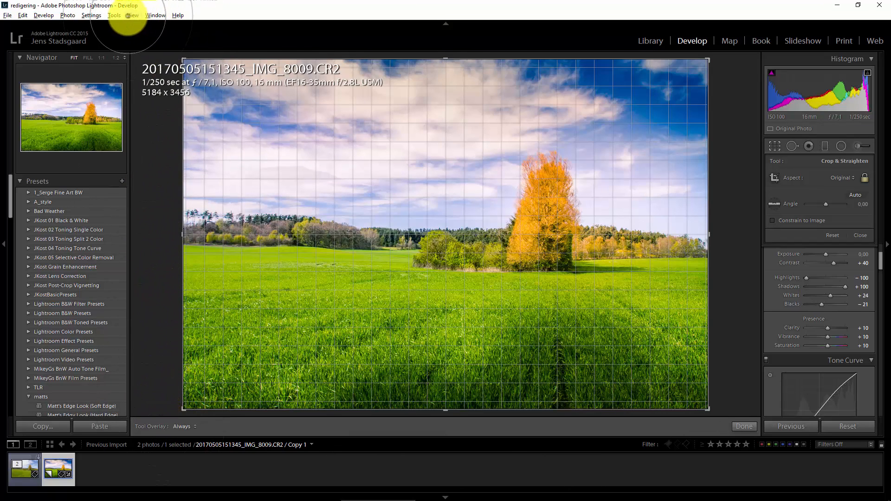
Switch the crop guide overlay to Golden Spiral
left_click(113, 15)
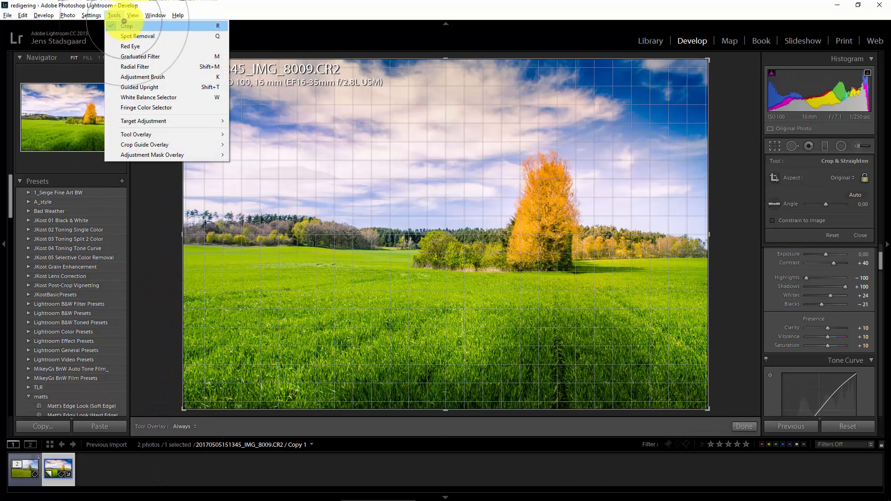
left_click(150, 145)
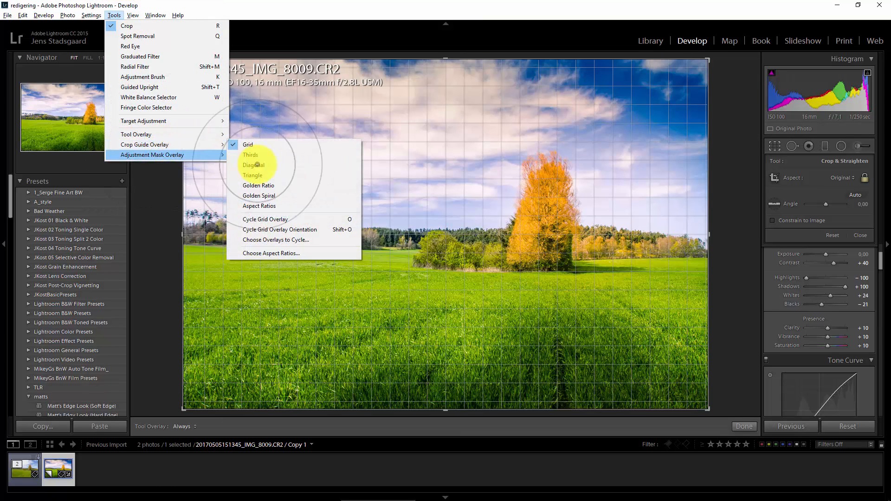
left_click(324, 240)
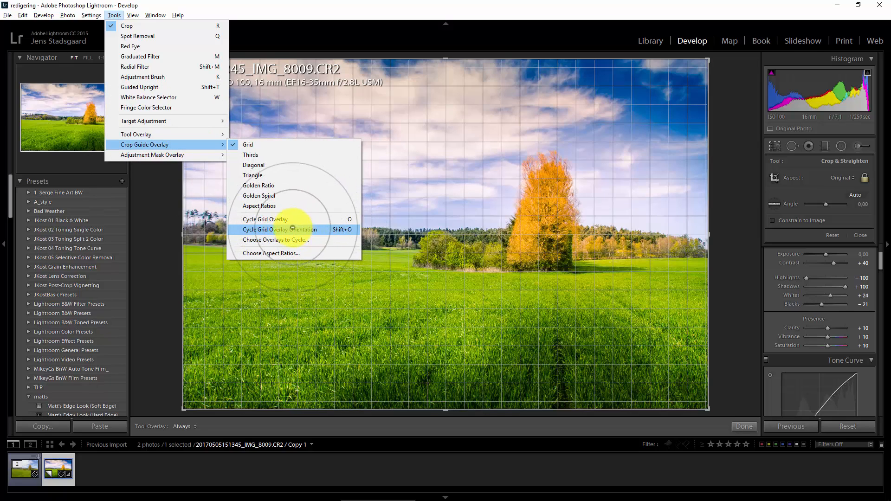
left_click(271, 185)
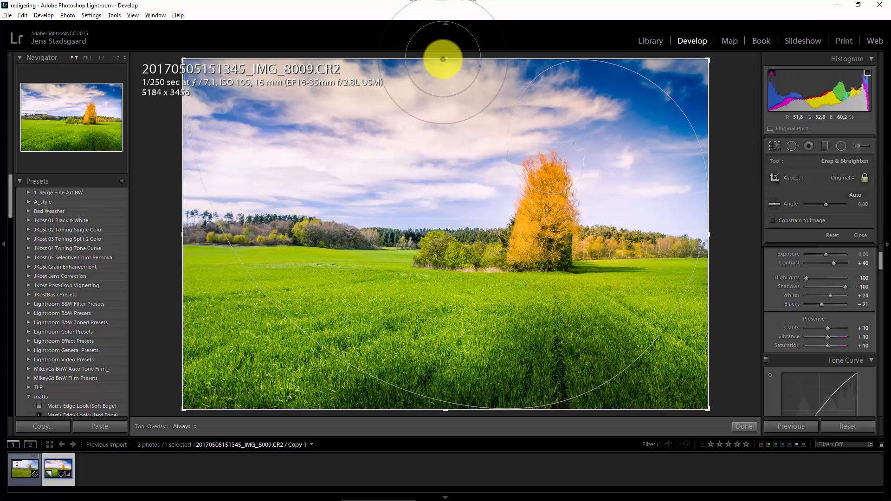
Unlock the crop's aspect ratio, trim a narrow strip off the sky to 5184 x 3282 and apply the crop
mouse_move(443, 59)
left_mouse_down()
mouse_move(445, 67)
mouse_move(454, 51)
left_mouse_up()
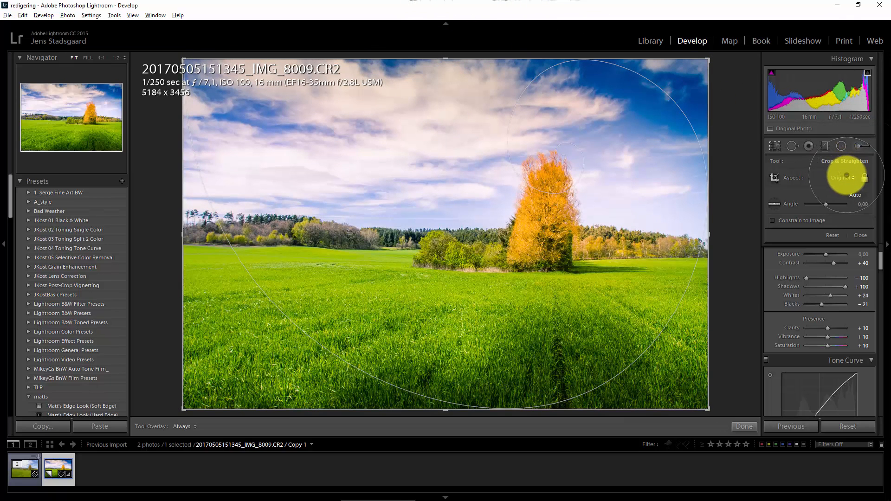
left_click(864, 179)
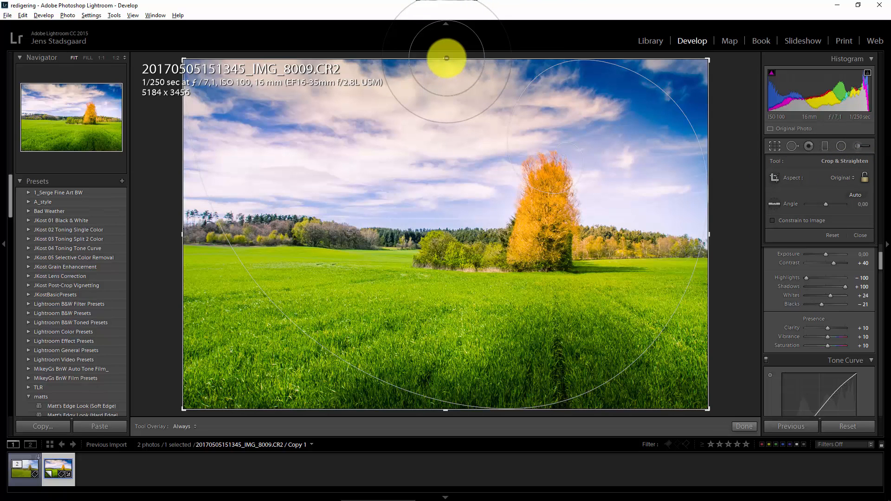
left_click_drag(447, 58, 445, 67)
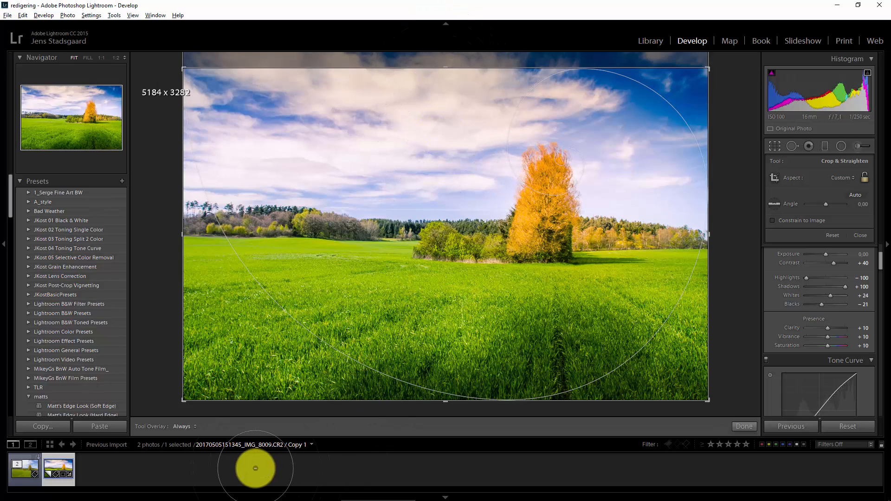
key("Return")
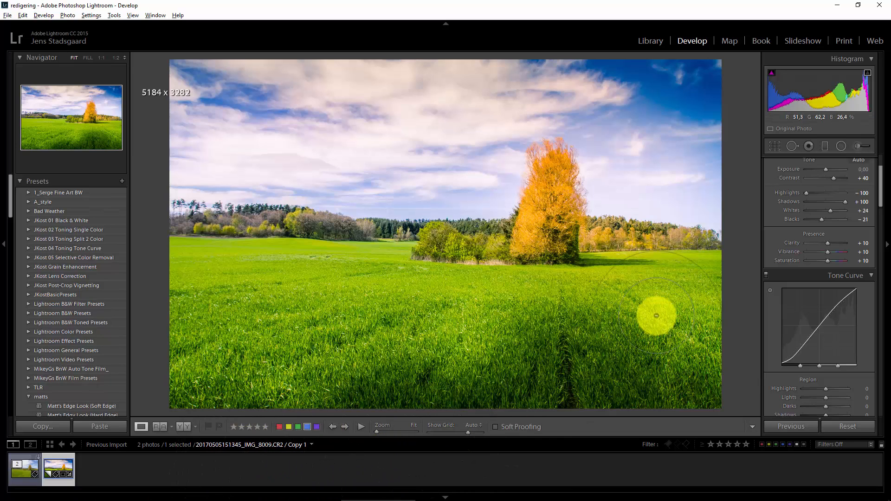
left_click_drag(880, 183, 879, 333)
left_click_drag(880, 326, 881, 140)
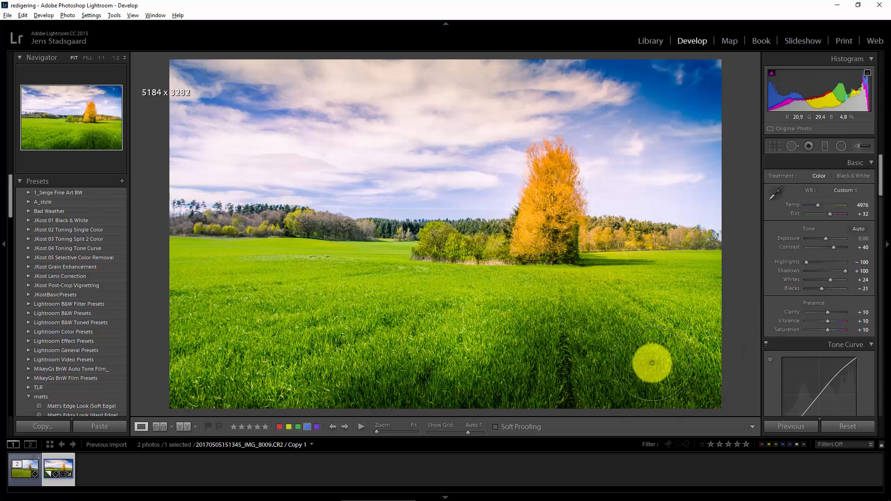